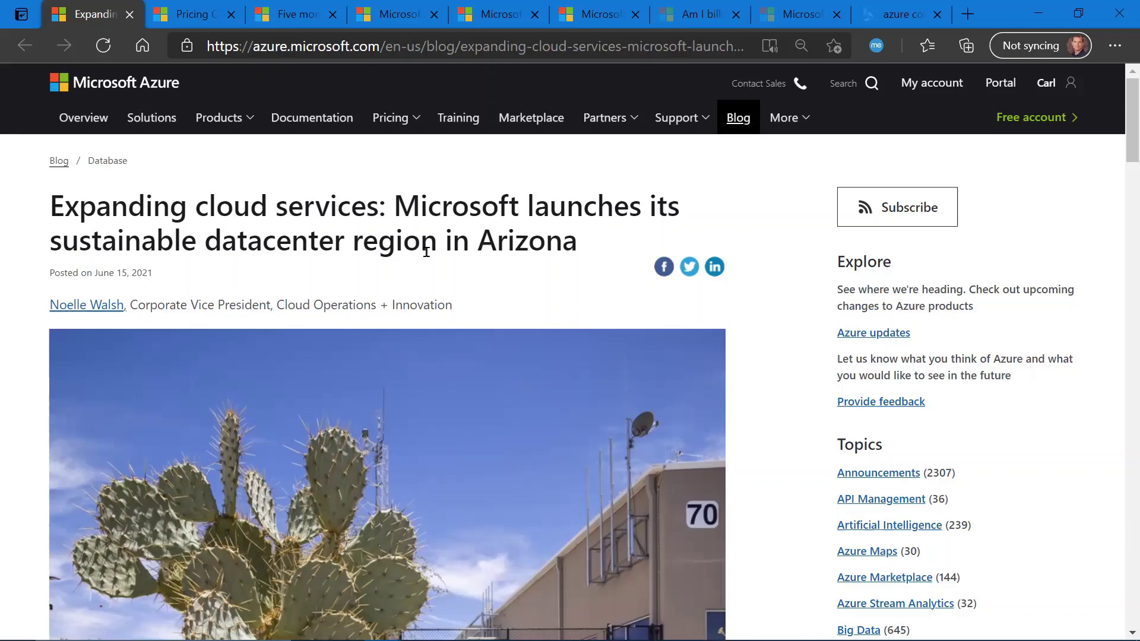
scroll(426, 254, "down", 2)
scroll(427, 257, "down", 2)
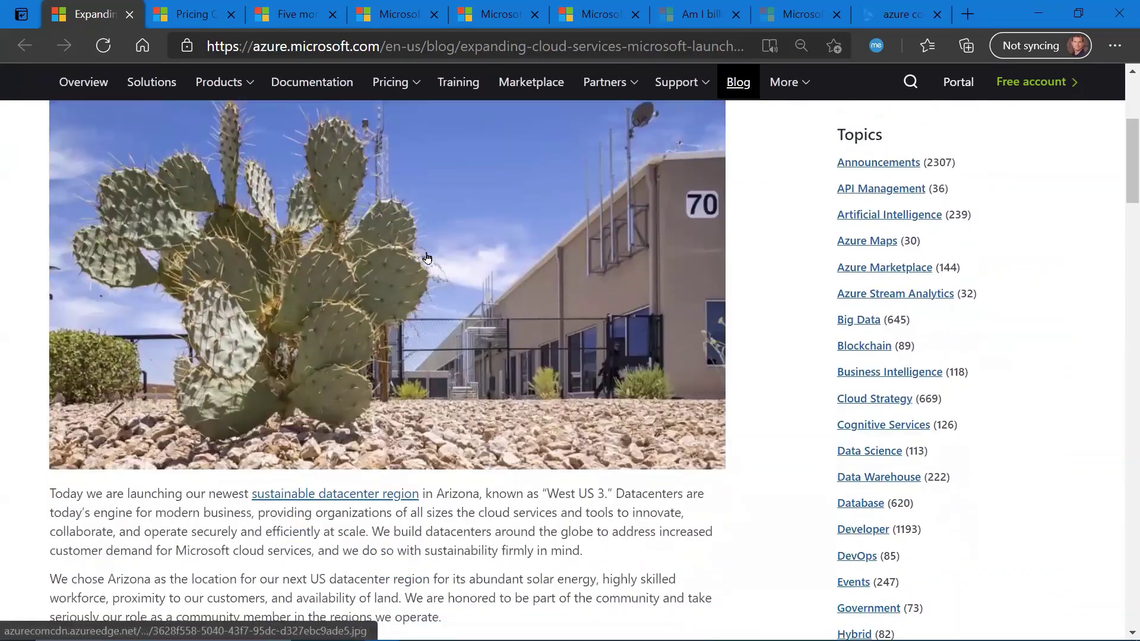
scroll(427, 258, "down", 1)
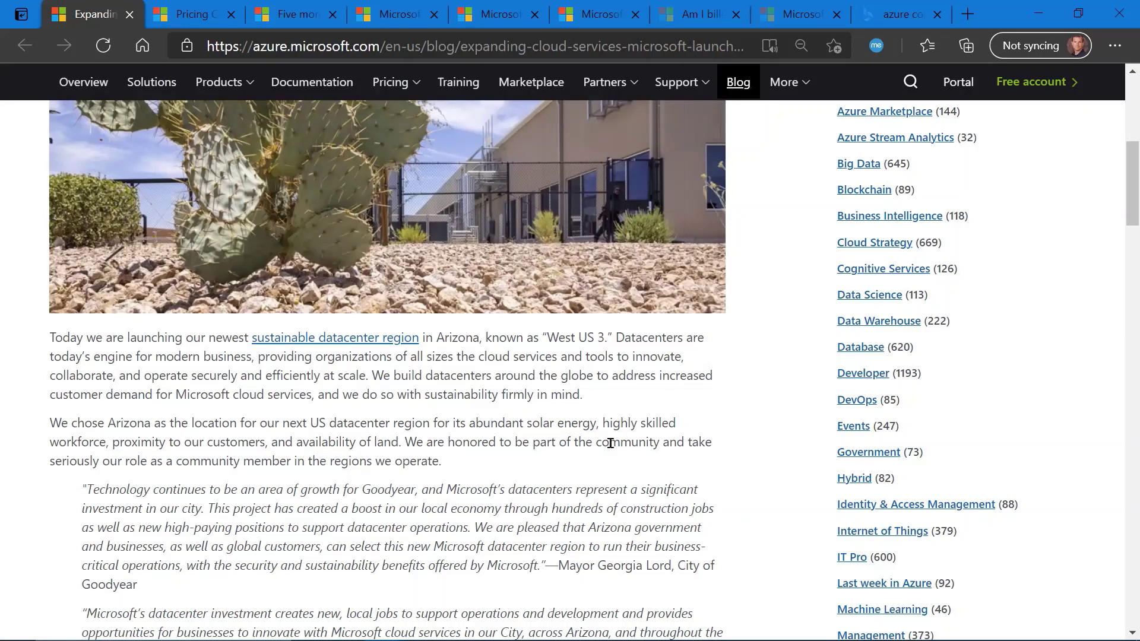
scroll(611, 443, "down", 3)
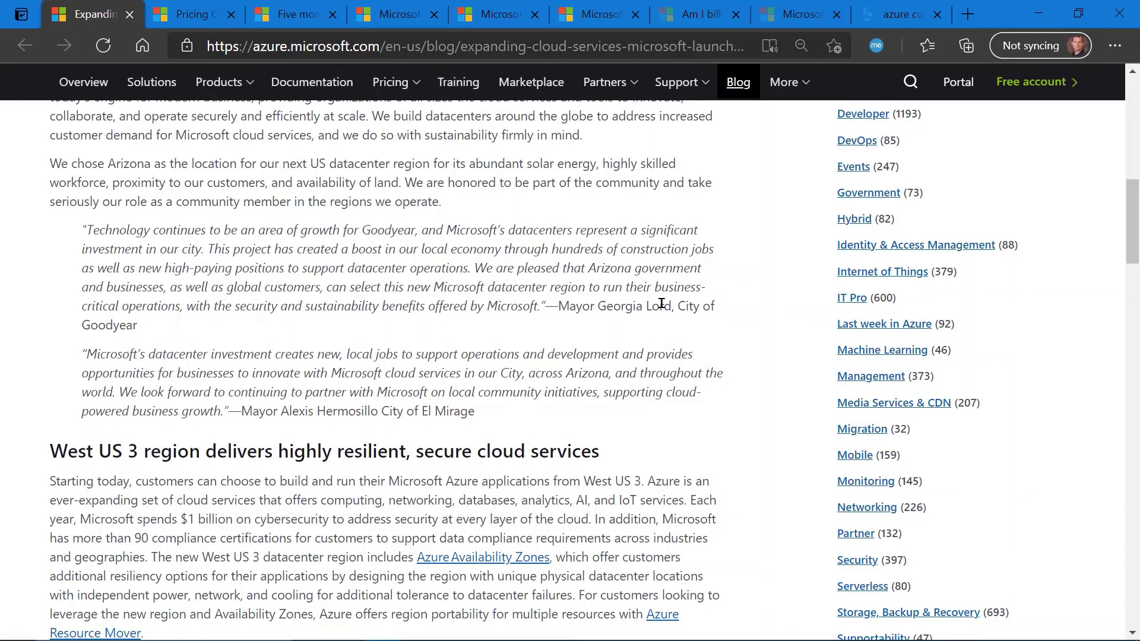
scroll(660, 304, "down", 3)
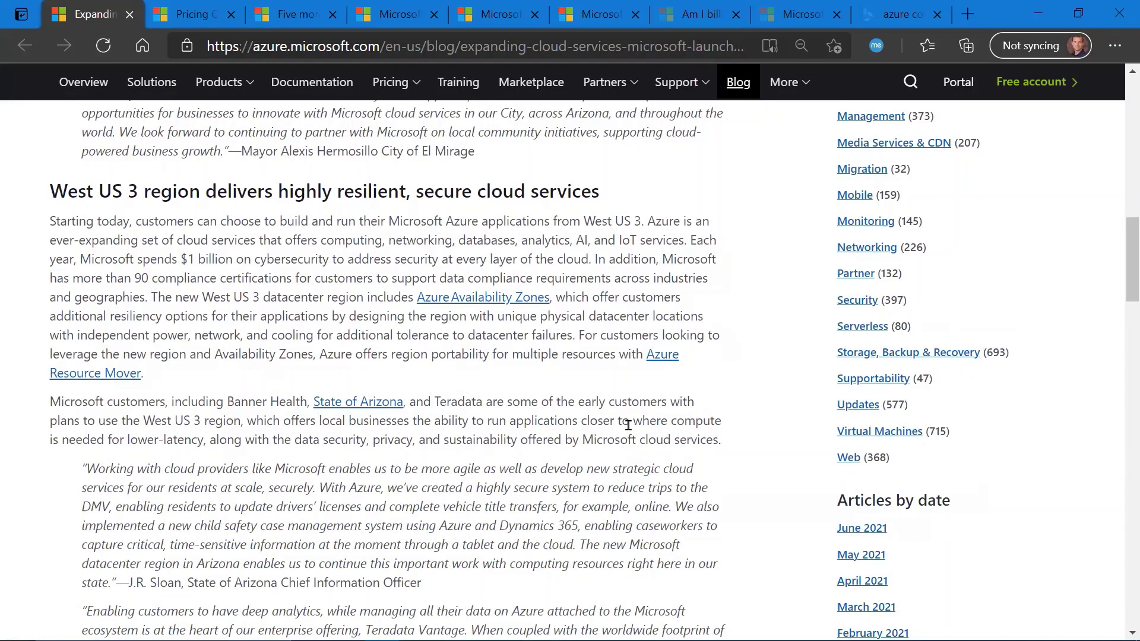
scroll(628, 426, "down", 3)
scroll(630, 424, "down", 4)
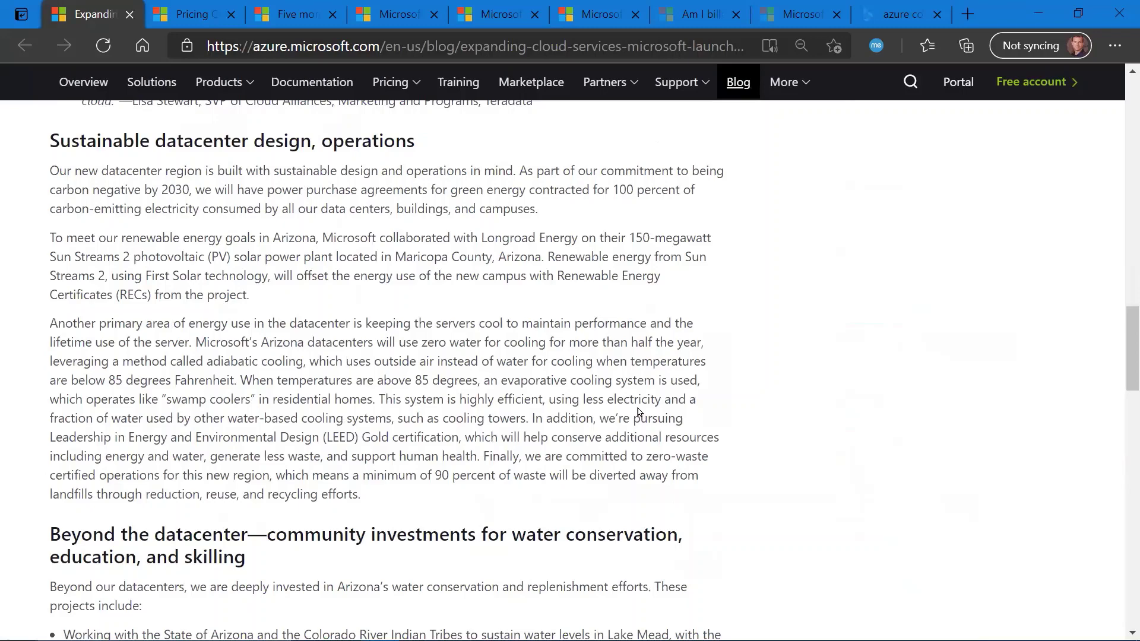
scroll(633, 407, "down", 4)
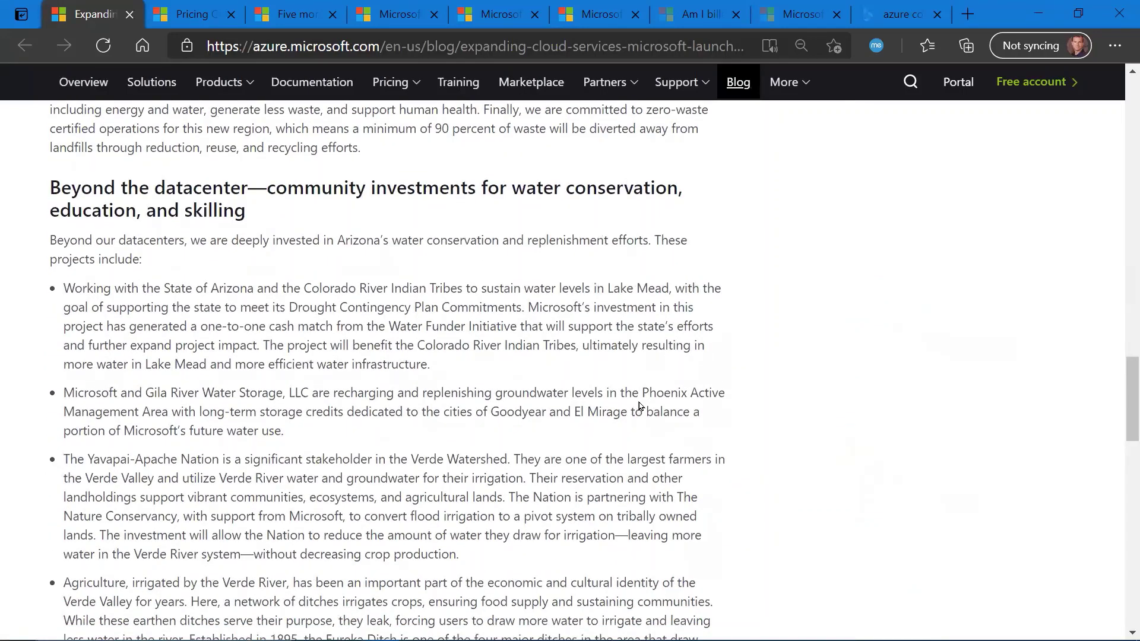
scroll(639, 401, "down", 1)
scroll(639, 406, "down", 1)
scroll(639, 408, "down", 1)
scroll(639, 409, "down", 1)
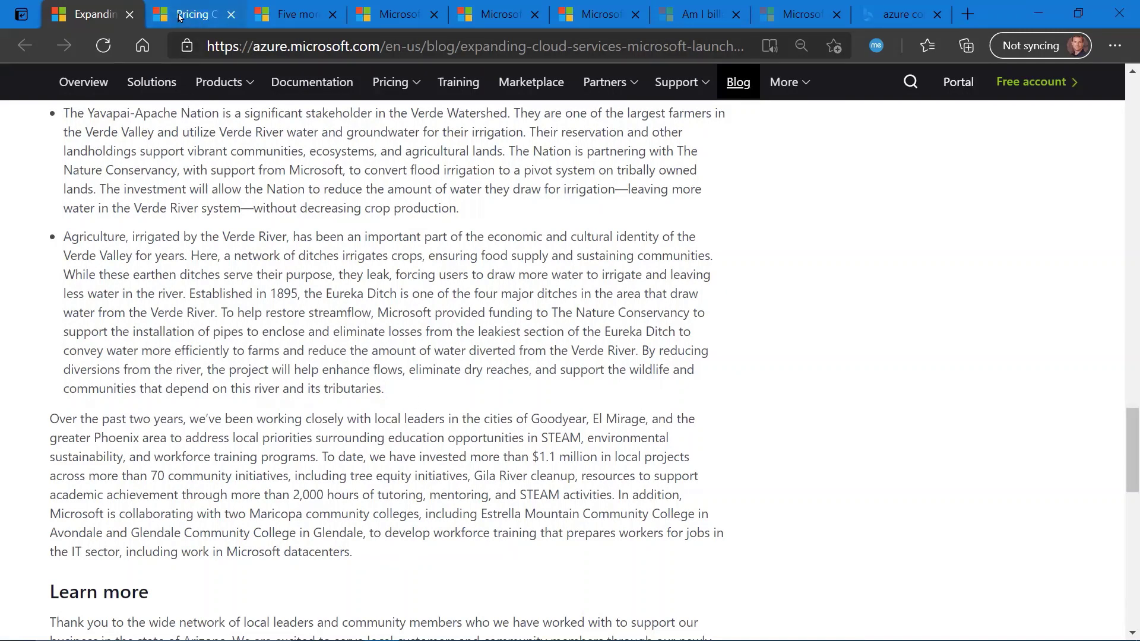
- Change the Pricing Calculator storage region to West US, which shows $20.80 per month
left_click(180, 15)
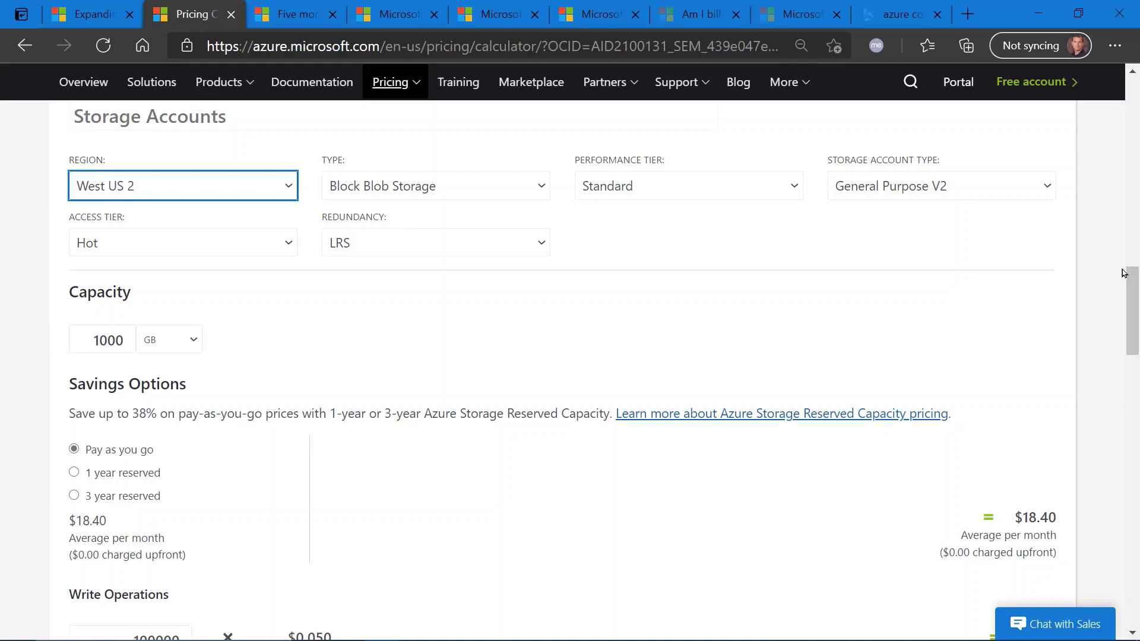
scroll(1124, 273, "up", 5)
scroll(1125, 278, "down", 4)
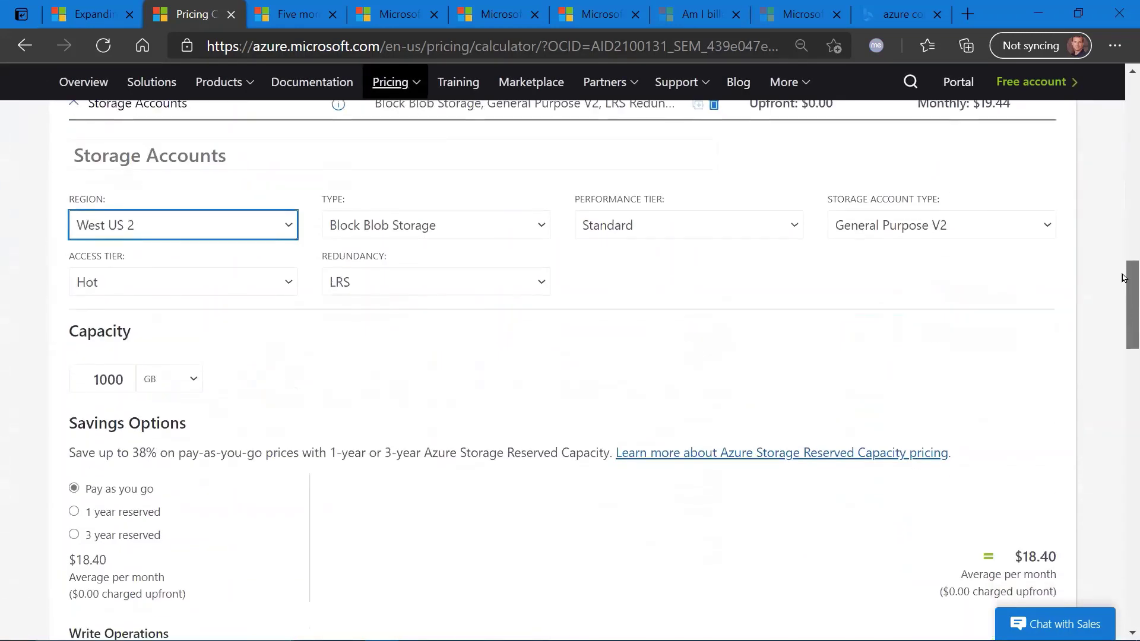
scroll(1124, 278, "down", 1)
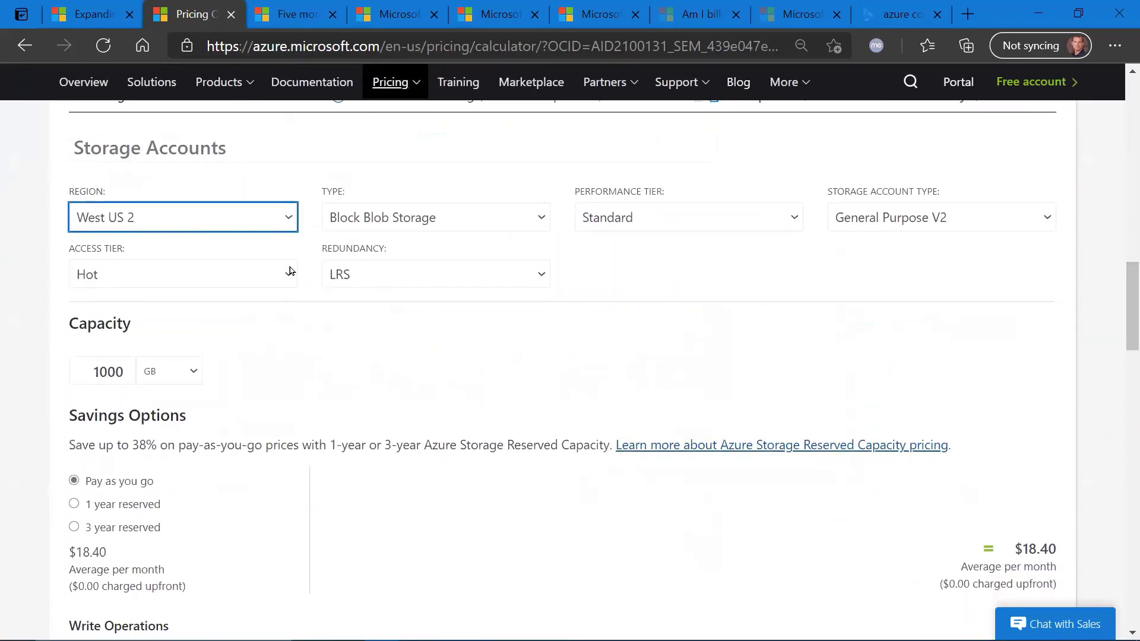
left_click(288, 221)
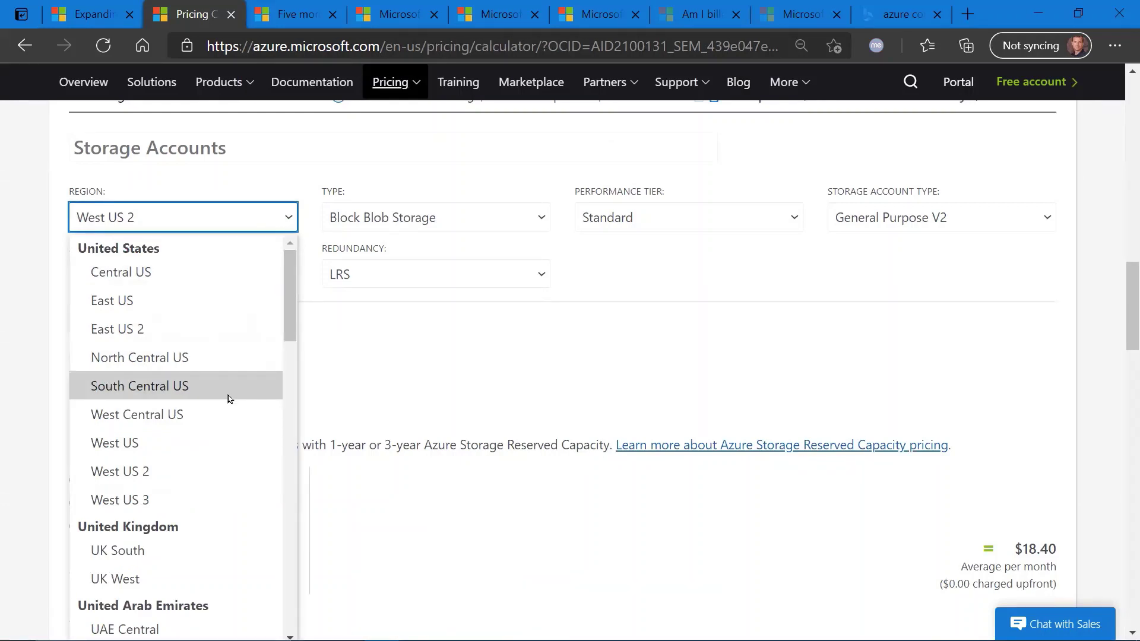
left_click(231, 438)
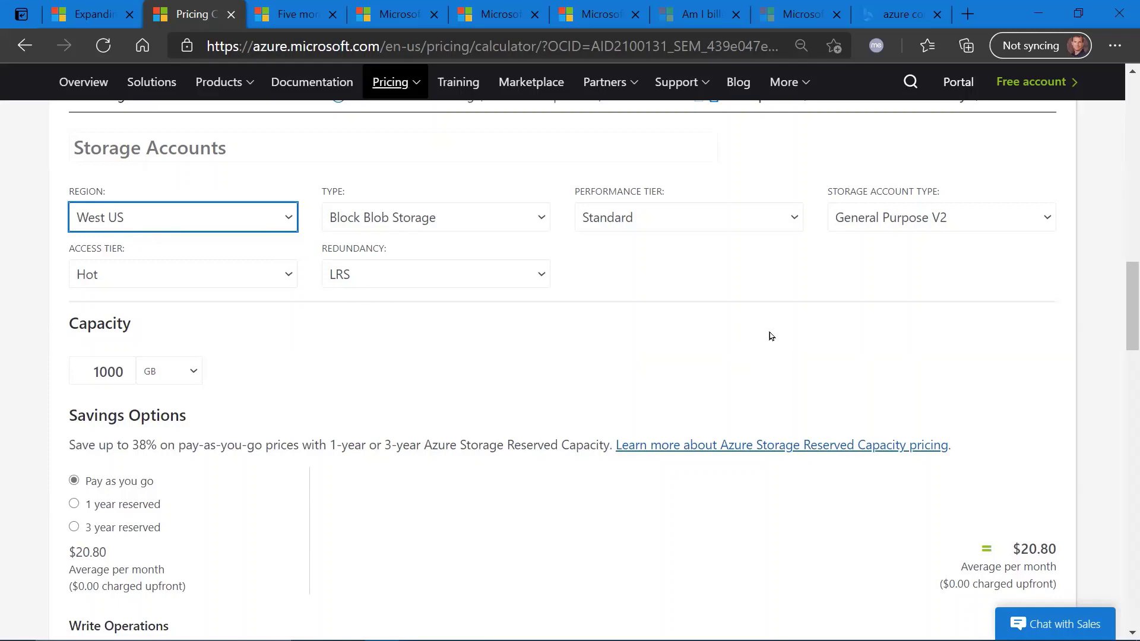
scroll(769, 334, "down", 1)
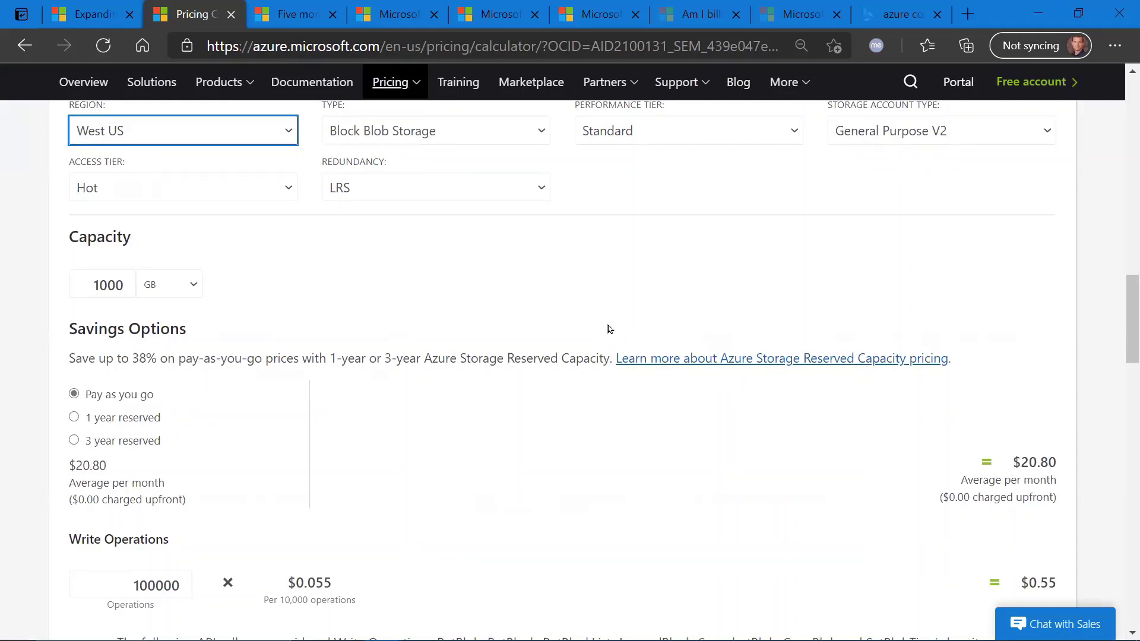
scroll(629, 285, "up", 1)
- Try West US 3, return storage to West US 2 at $18.40, then reopen the region list
left_click(293, 255)
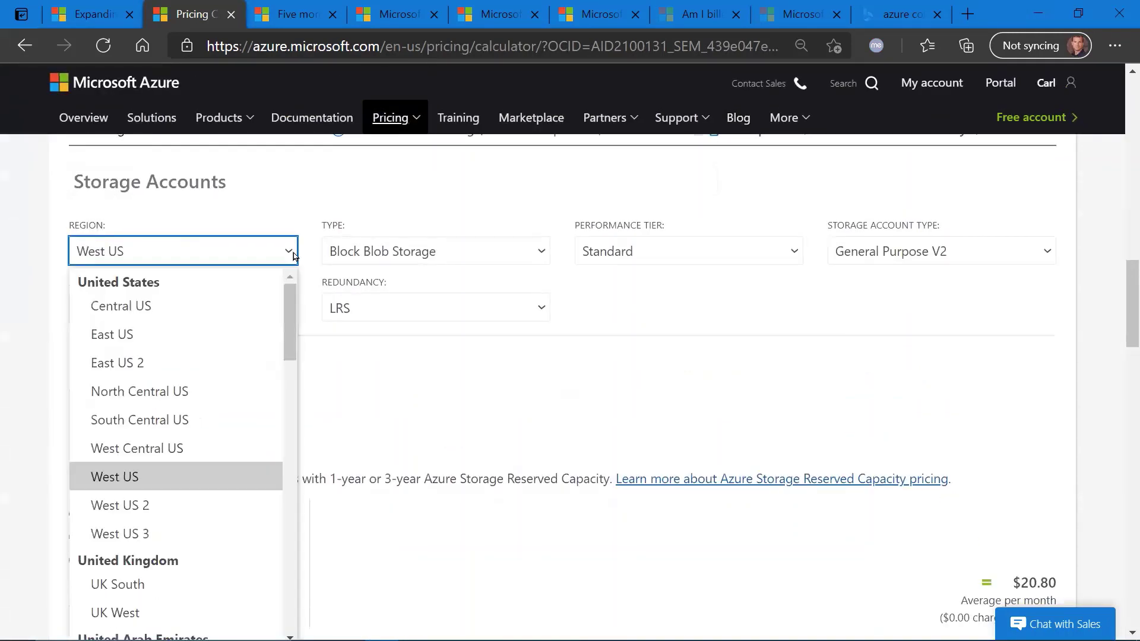
left_click(233, 531)
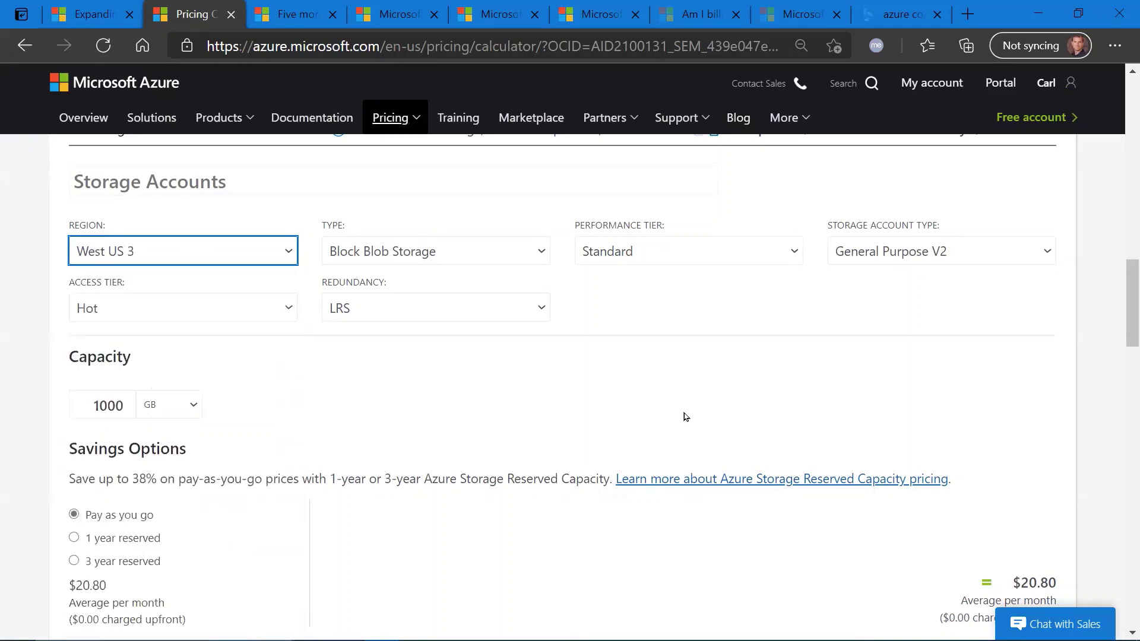
scroll(685, 415, "down", 2)
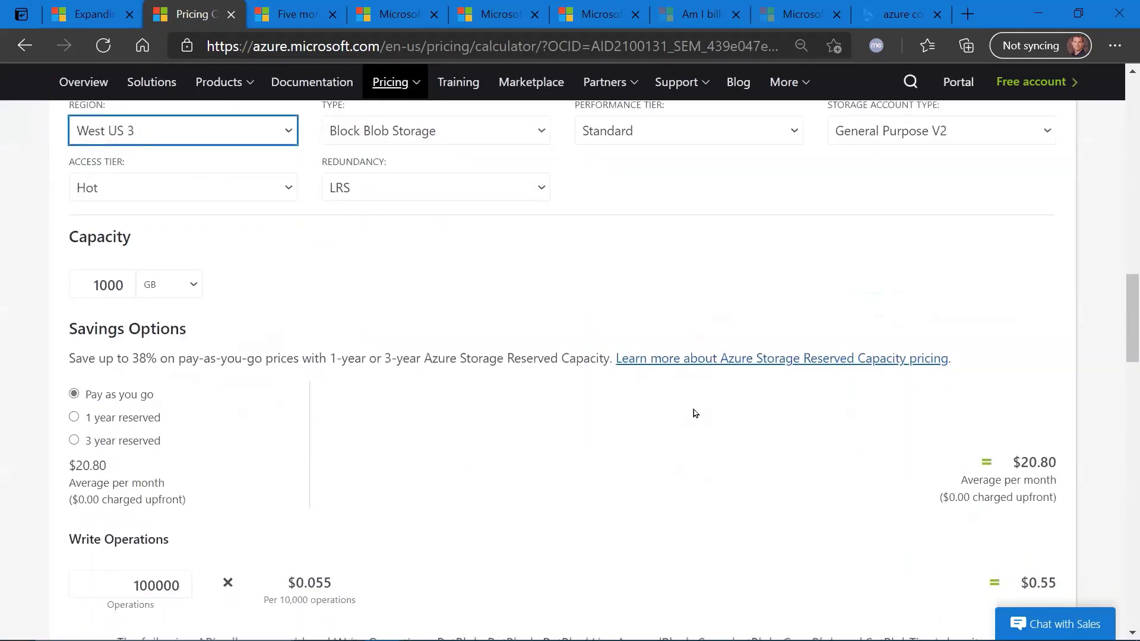
scroll(693, 414, "up", 2)
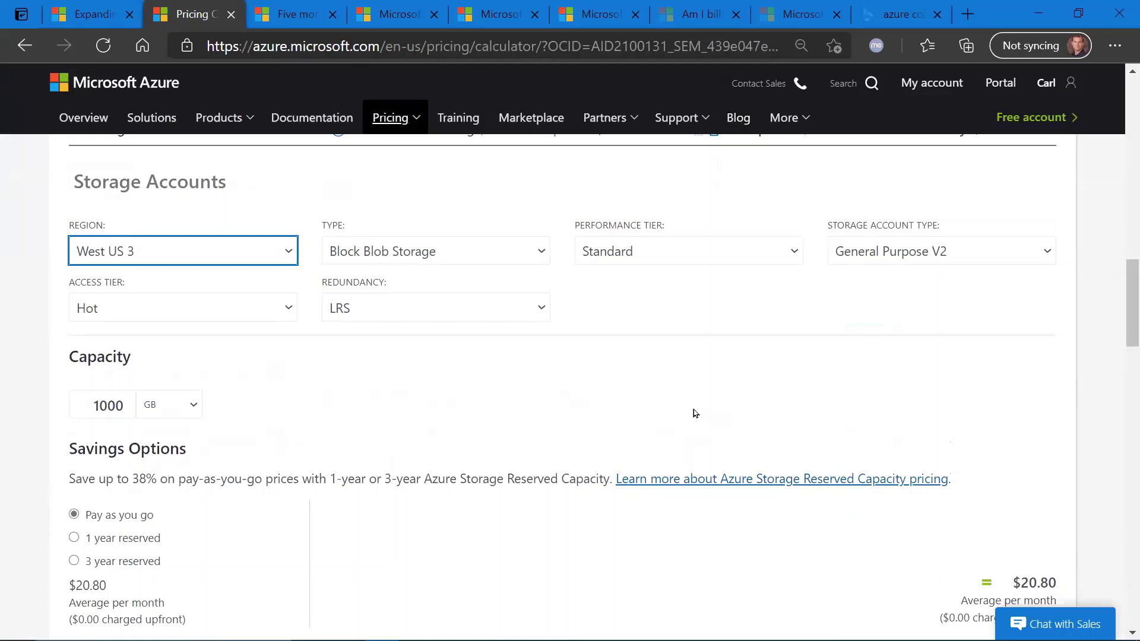
left_click(289, 253)
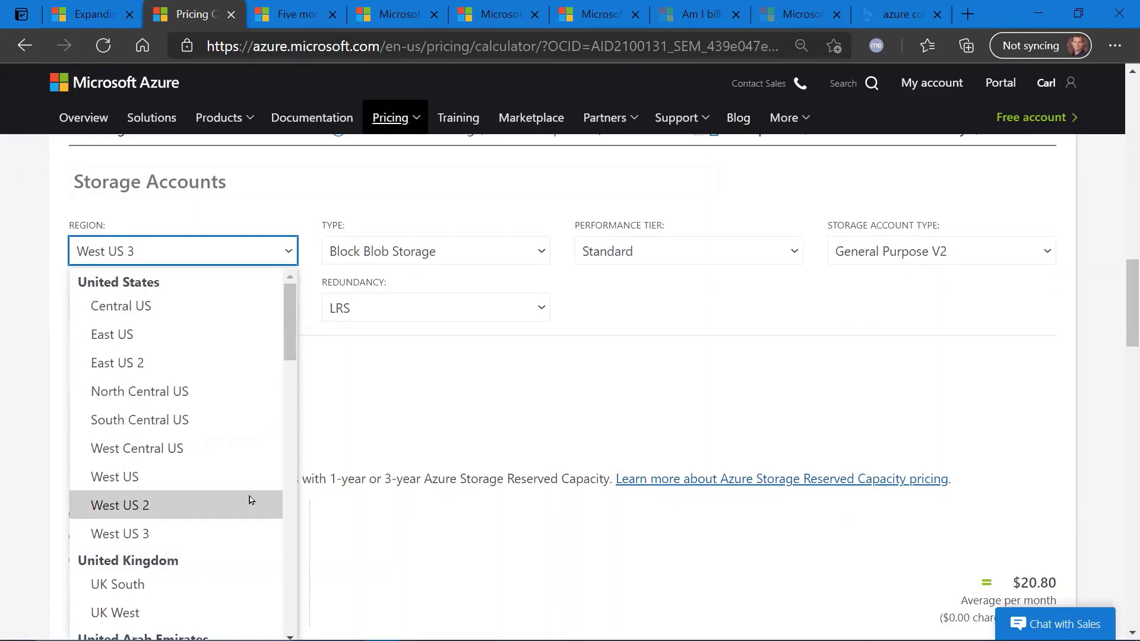
left_click(249, 501)
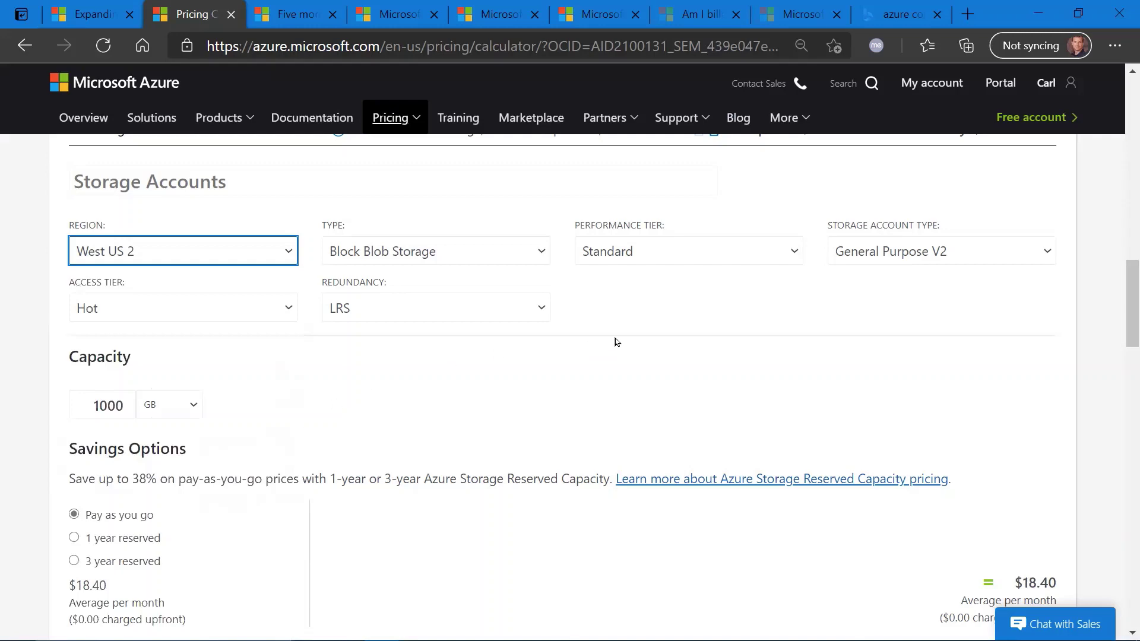
scroll(663, 390, "down", 2)
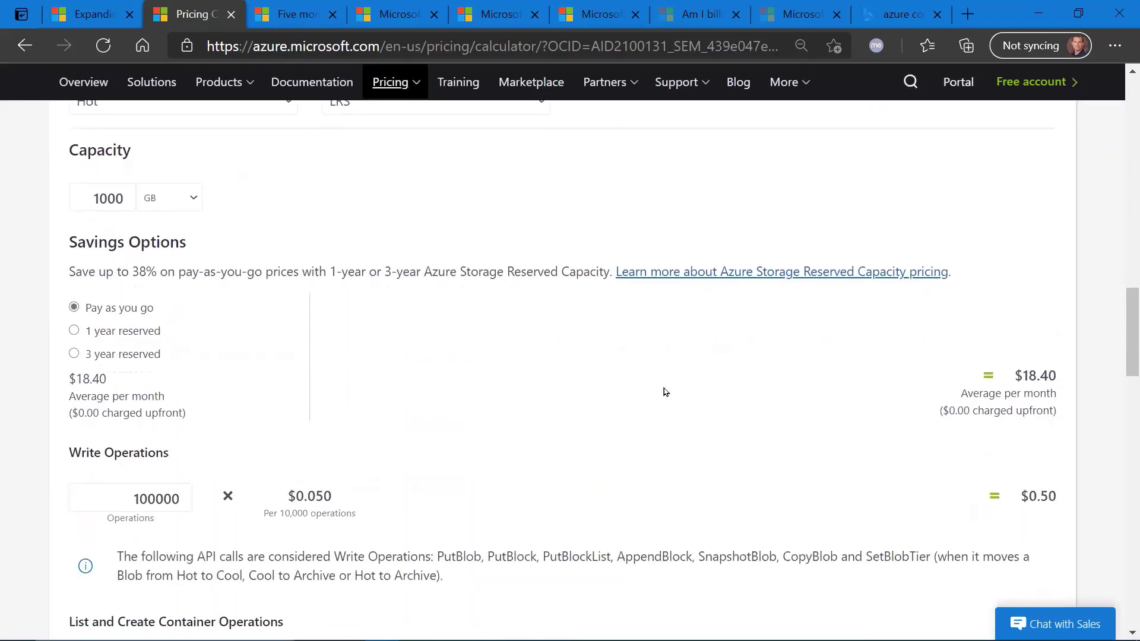
scroll(664, 388, "up", 2)
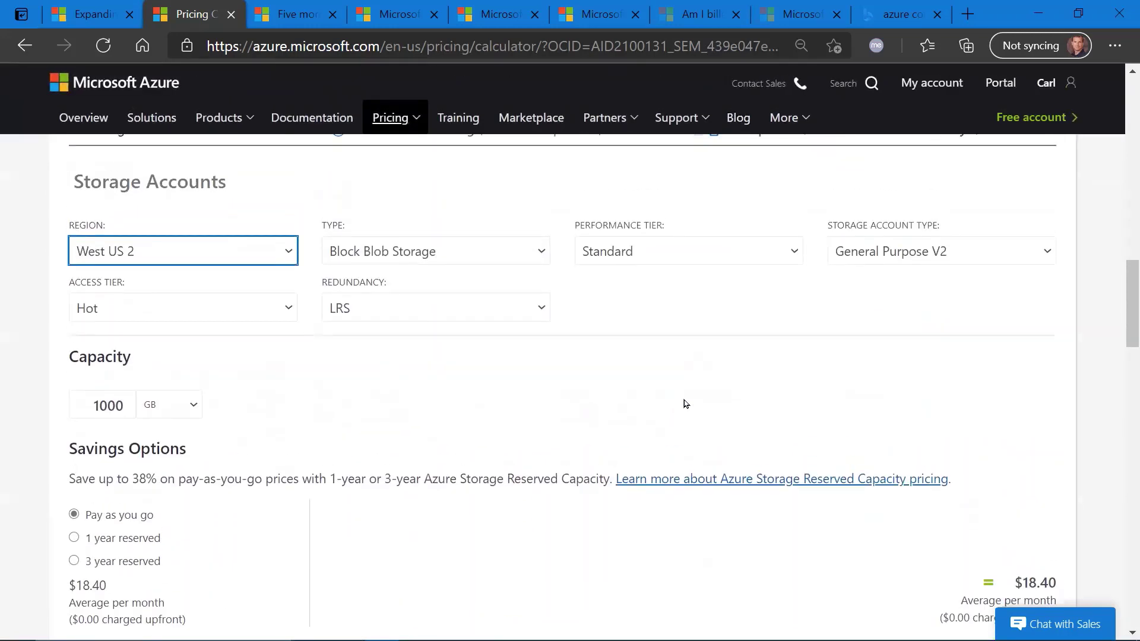
scroll(684, 400, "up", 1)
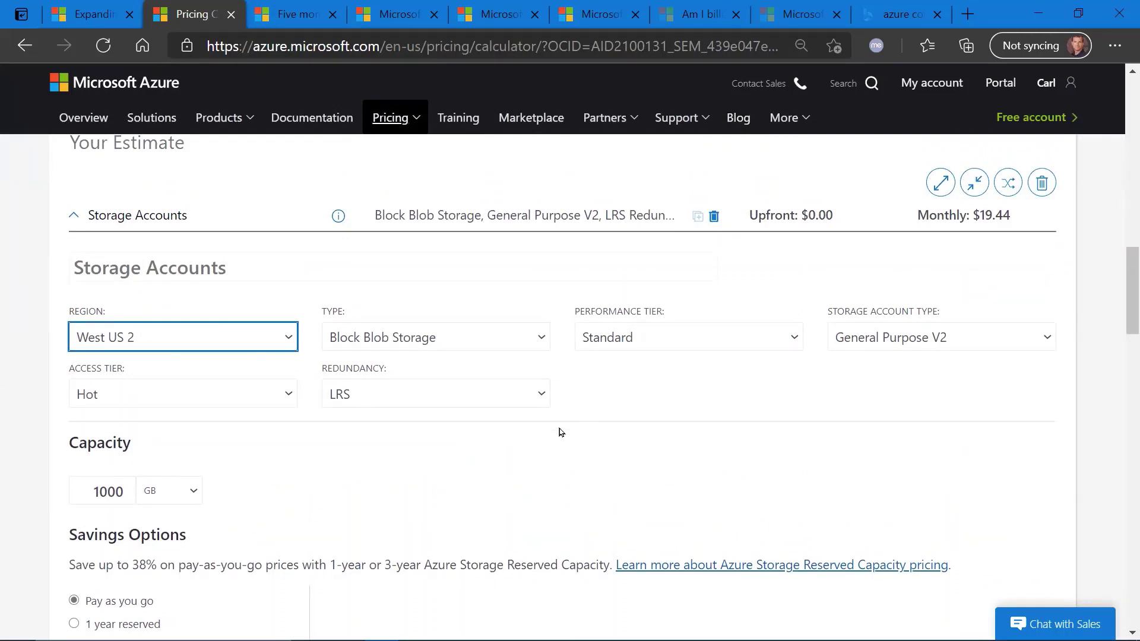
scroll(717, 433, "down", 1)
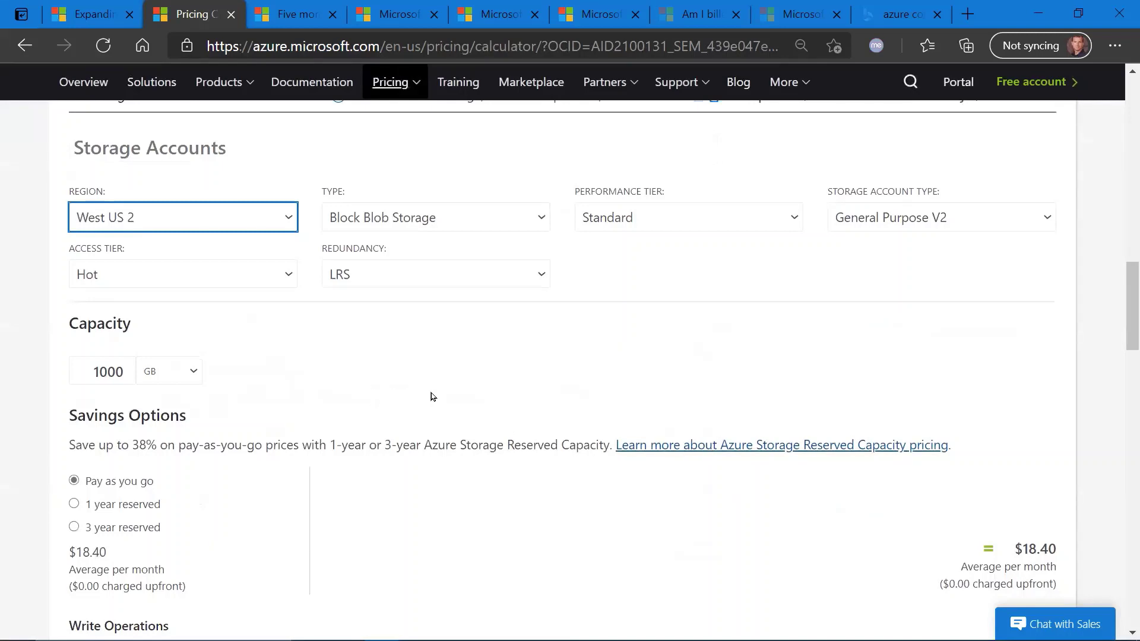
left_click(286, 218)
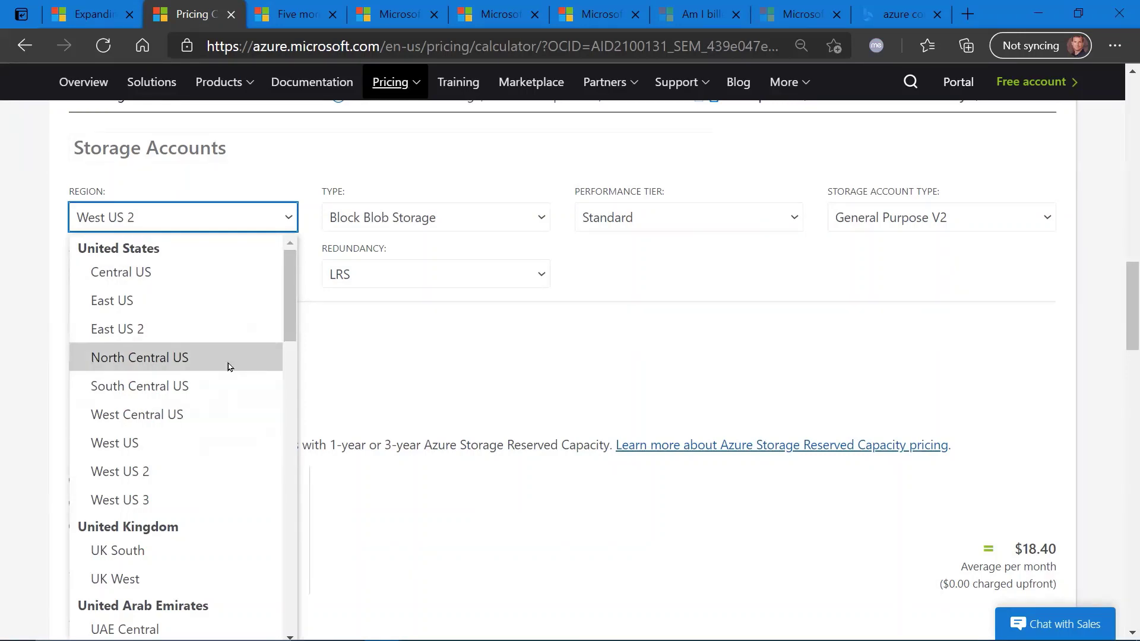
- Read the June 11, 2021 'Five more free services' update, briefly highlighting Logic Apps
left_click(294, 14)
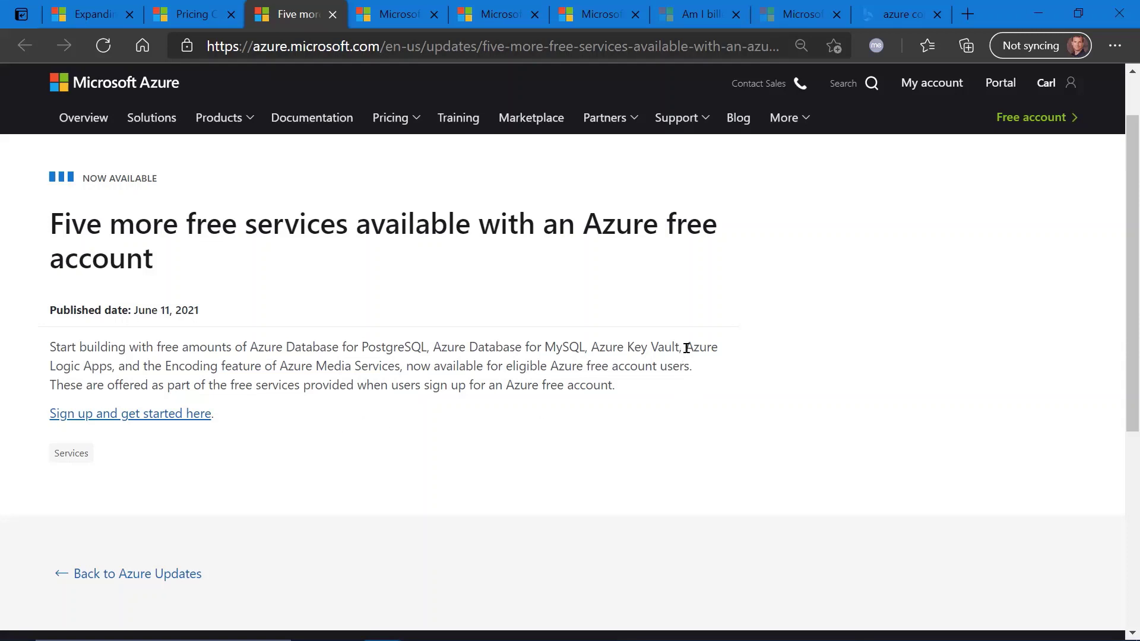
left_click_drag(685, 347, 109, 370)
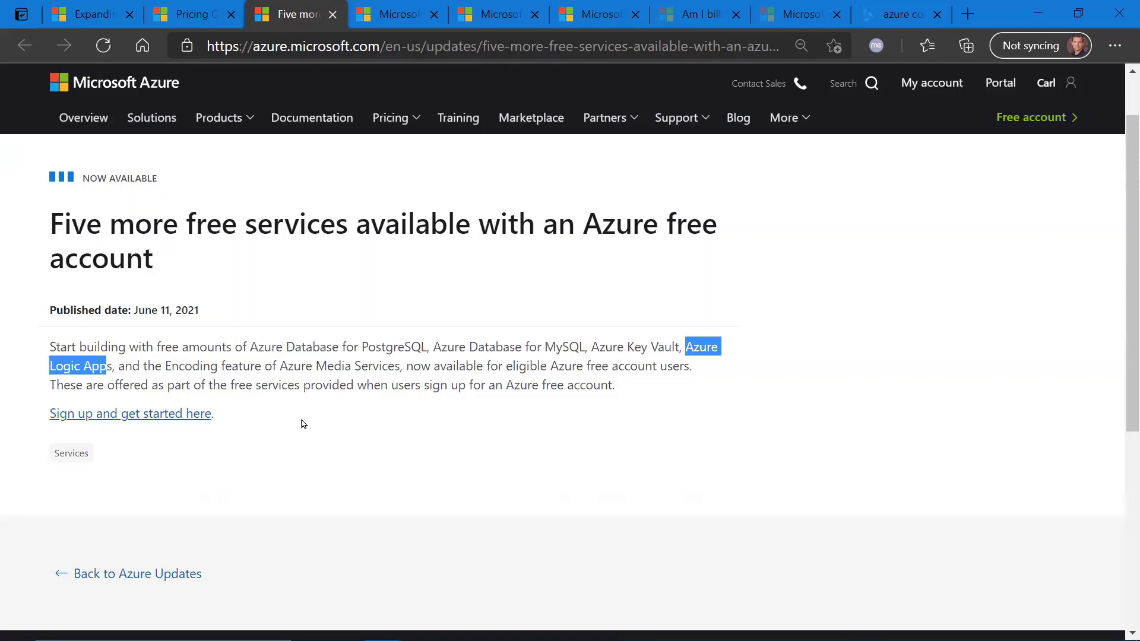
left_click(471, 428)
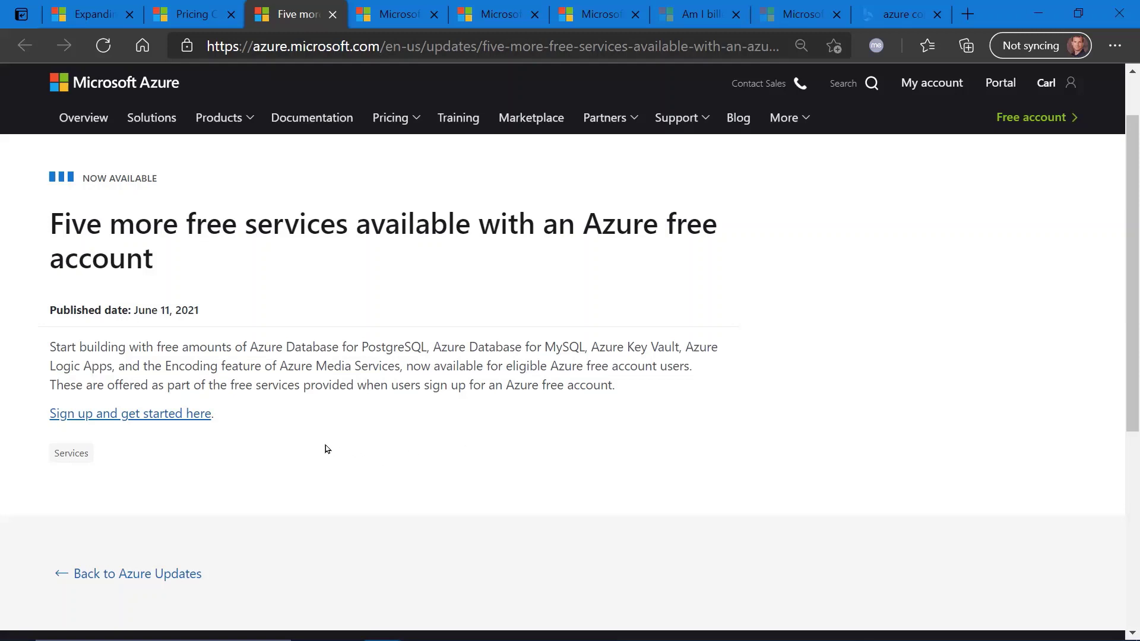
- Show the roadmap's new-this-week Teams Meetings Auto Recording item, due June CY2021
key("ctrl+Tab")
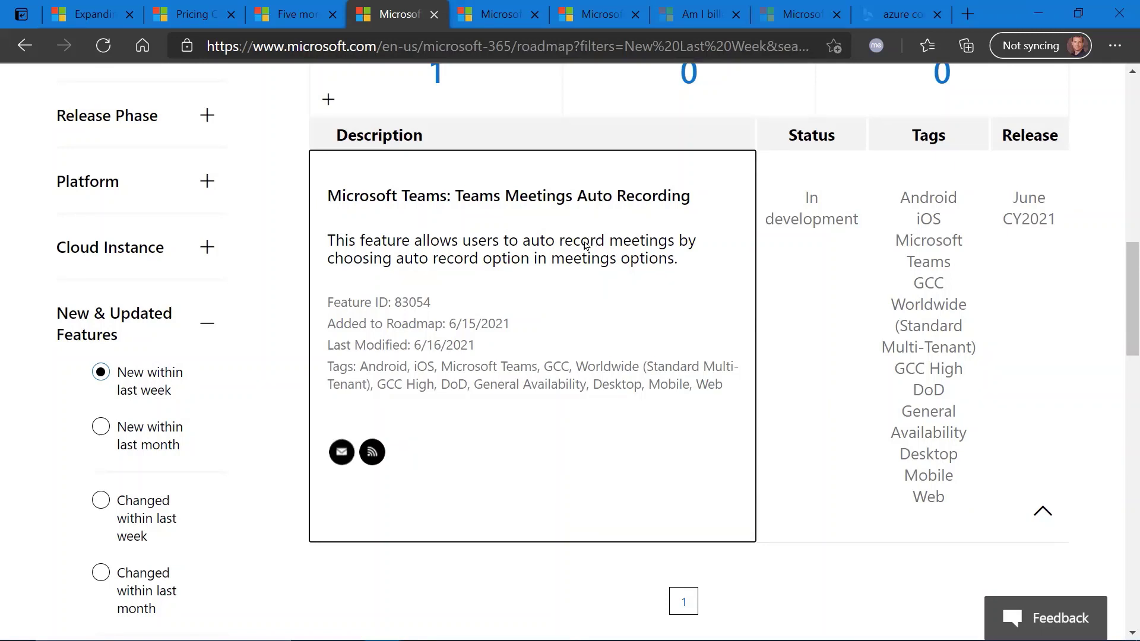
- Show the Teams RTMP Streaming Support roadmap entry, due July CY2021
key("ctrl+Tab")
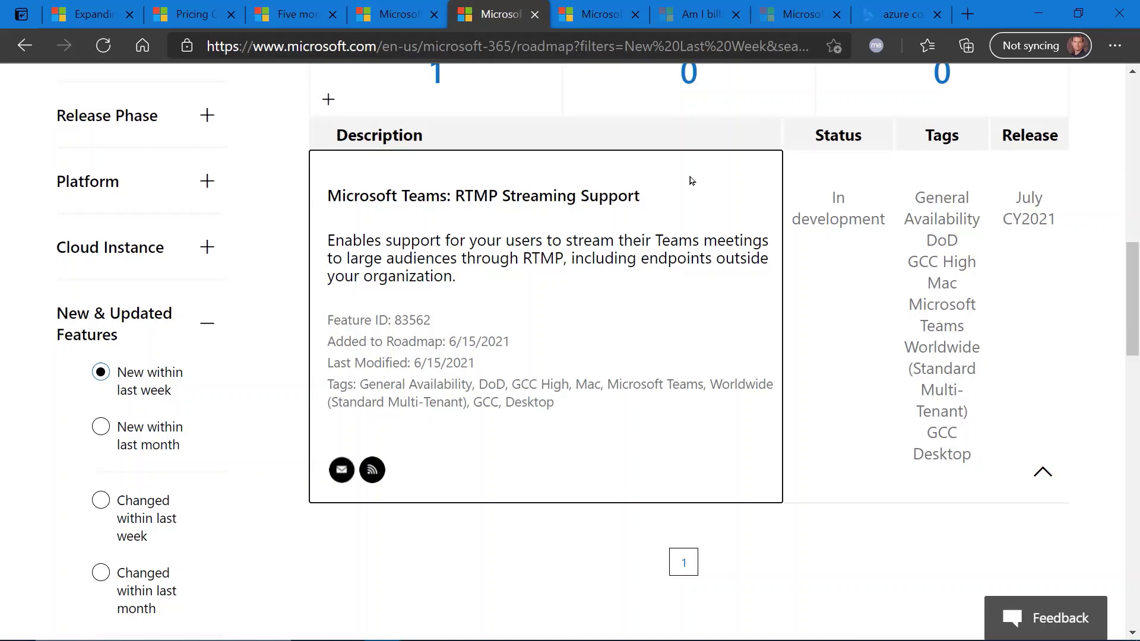
- Pass the Defender roadmap page to reach the 'Am I billed for a shut-down VM?' post
key("ctrl+Tab")
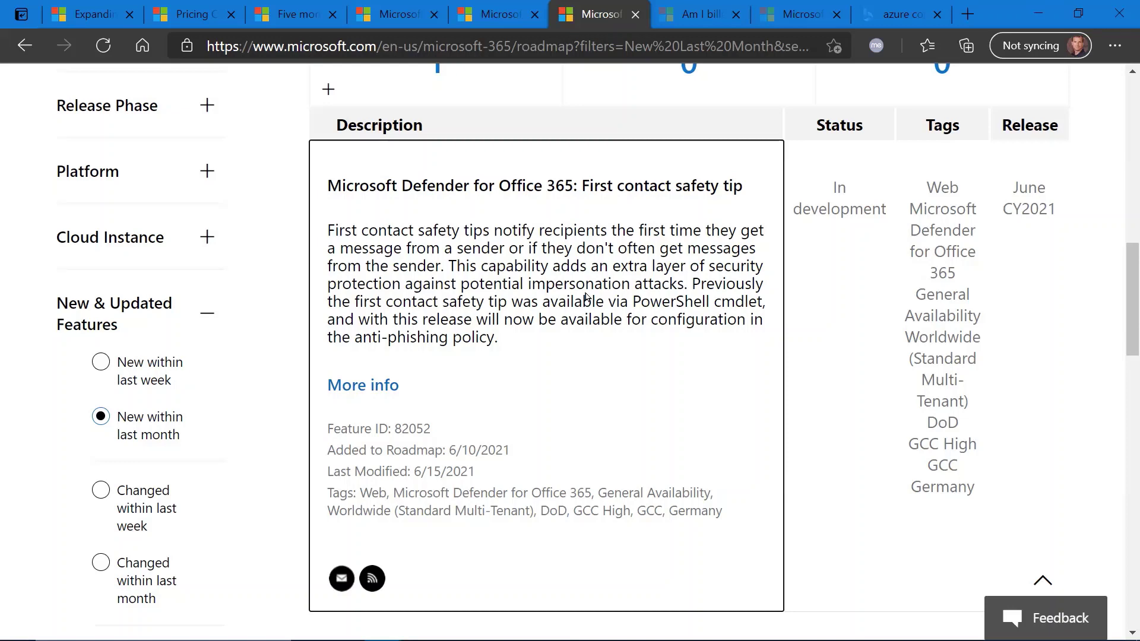
key("ctrl+Tab")
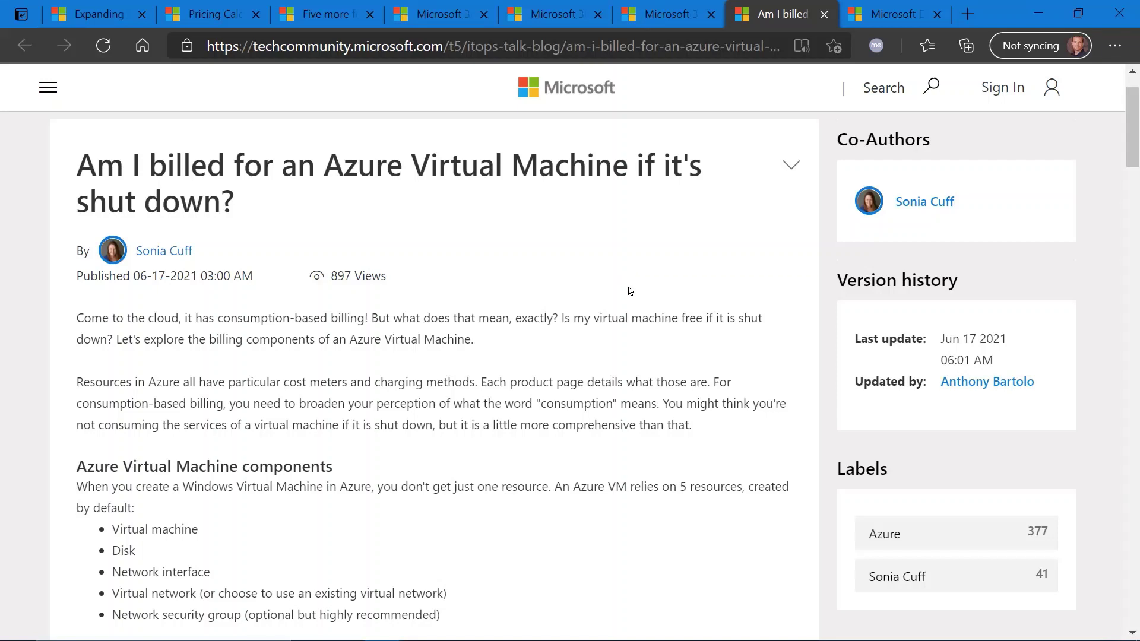
scroll(628, 290, "down", 1)
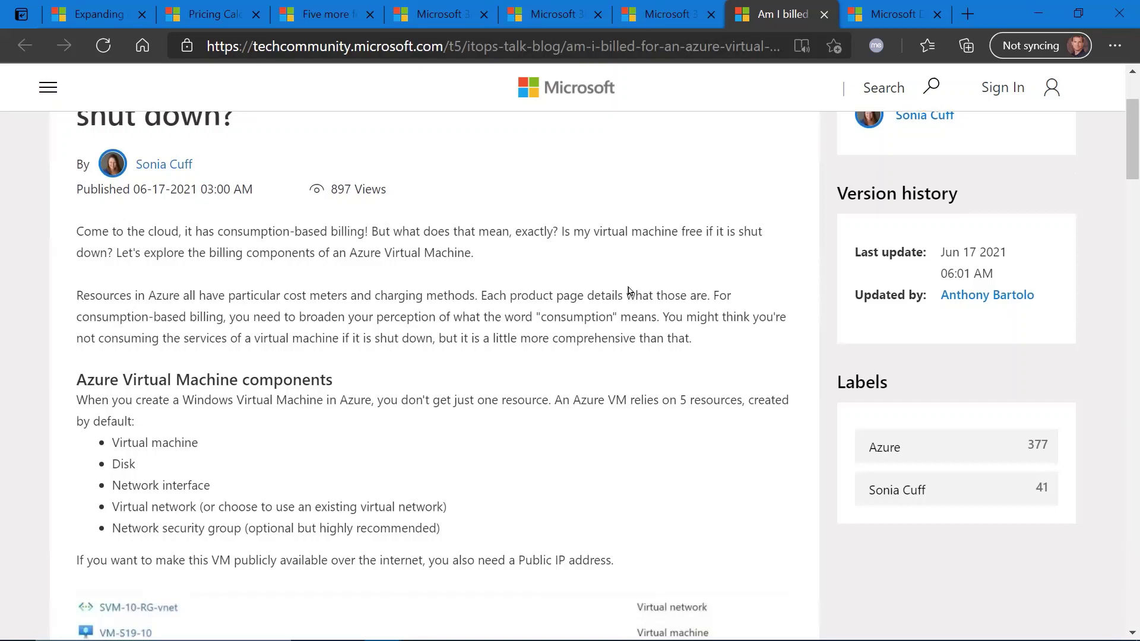
scroll(628, 291, "down", 1)
scroll(628, 291, "down", 2)
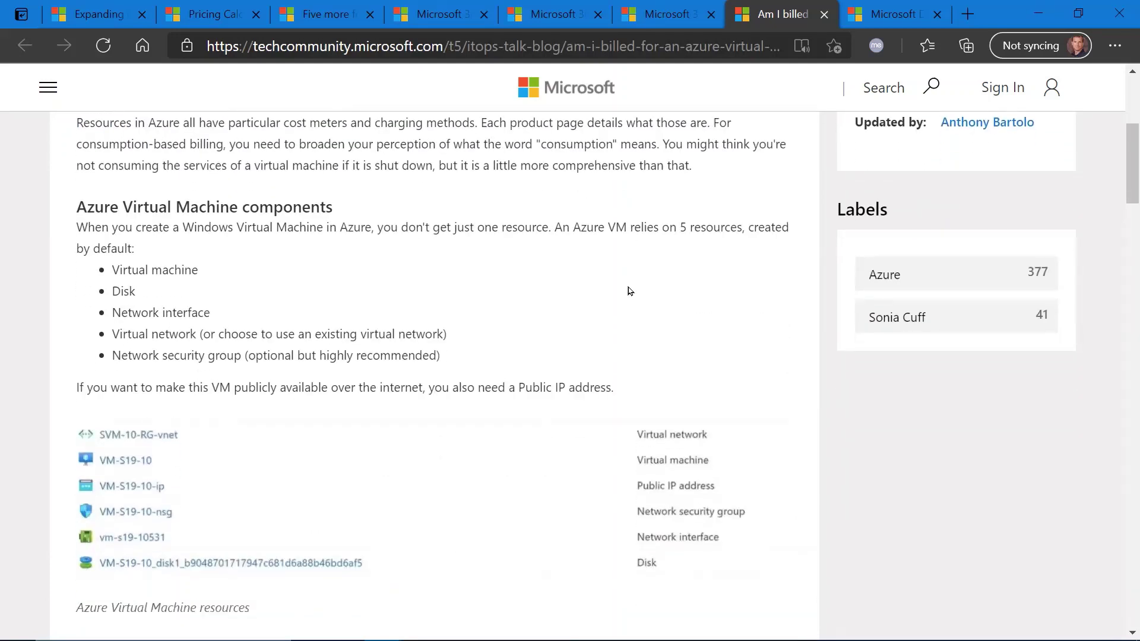
scroll(628, 291, "up", 3)
scroll(628, 291, "up", 1)
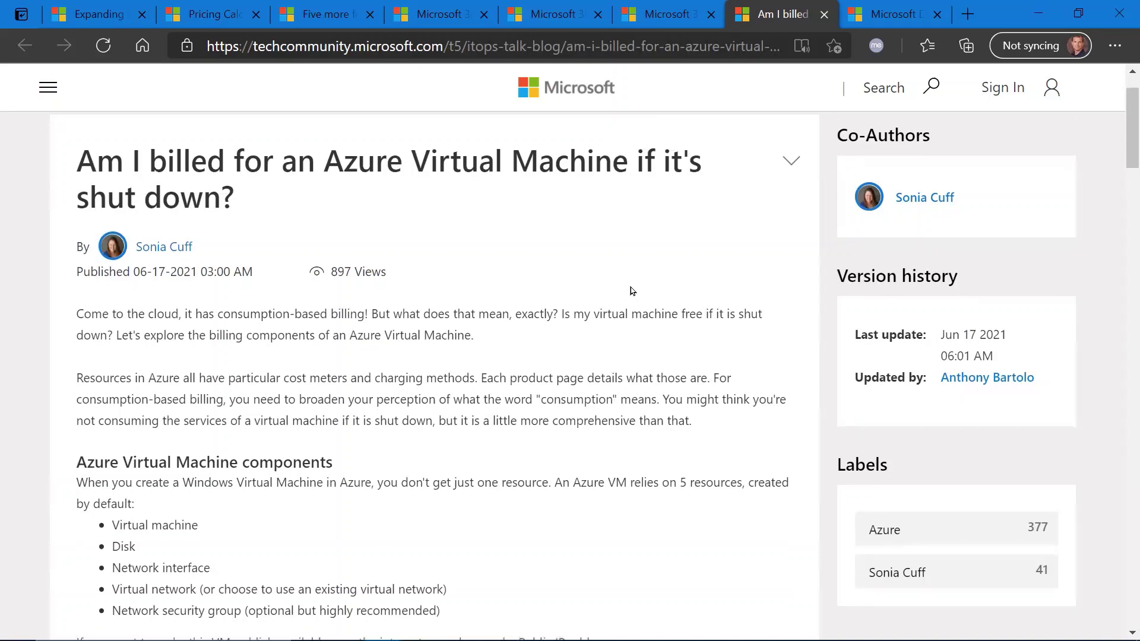
scroll(631, 287, "down", 2)
scroll(631, 287, "down", 1)
scroll(631, 287, "down", 2)
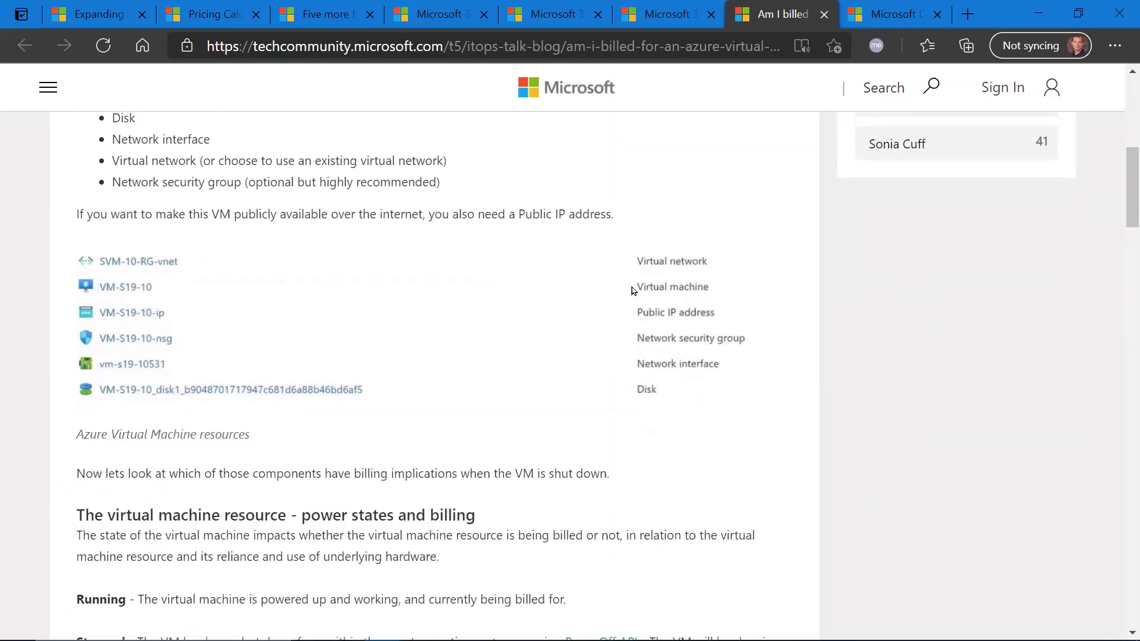
scroll(632, 287, "down", 1)
scroll(631, 286, "down", 3)
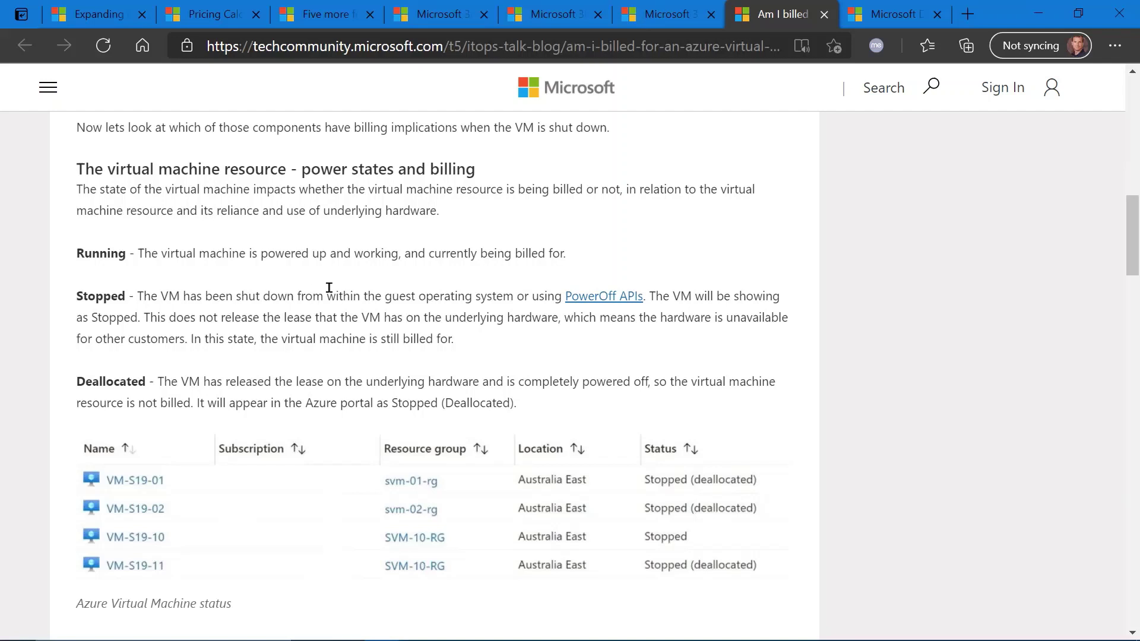
scroll(364, 259, "down", 1)
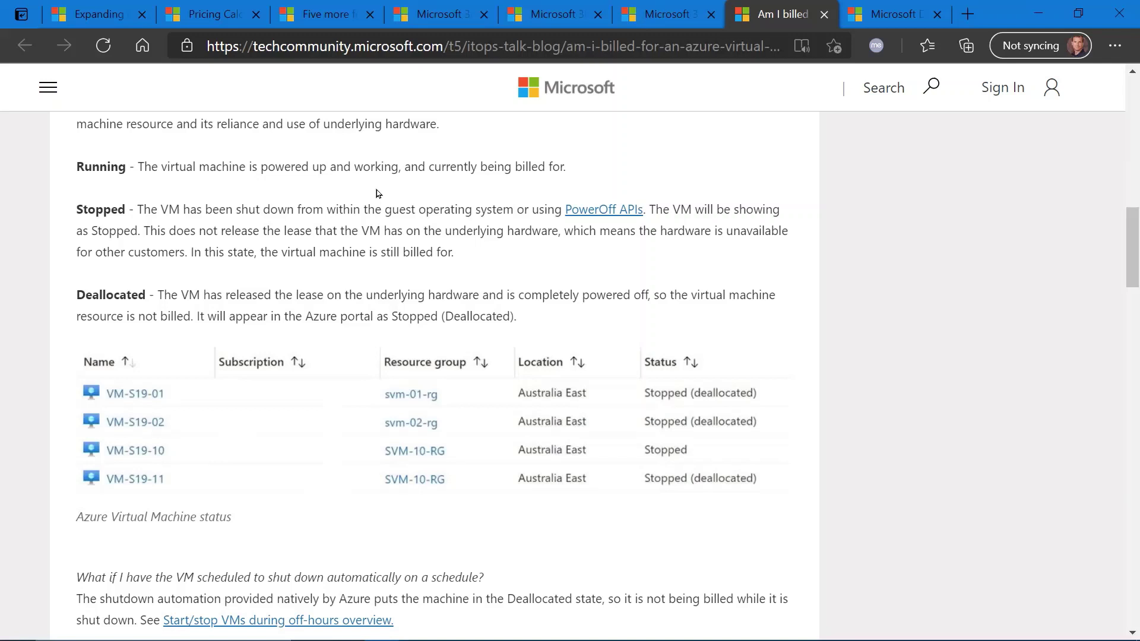
left_click_drag(259, 252, 451, 250)
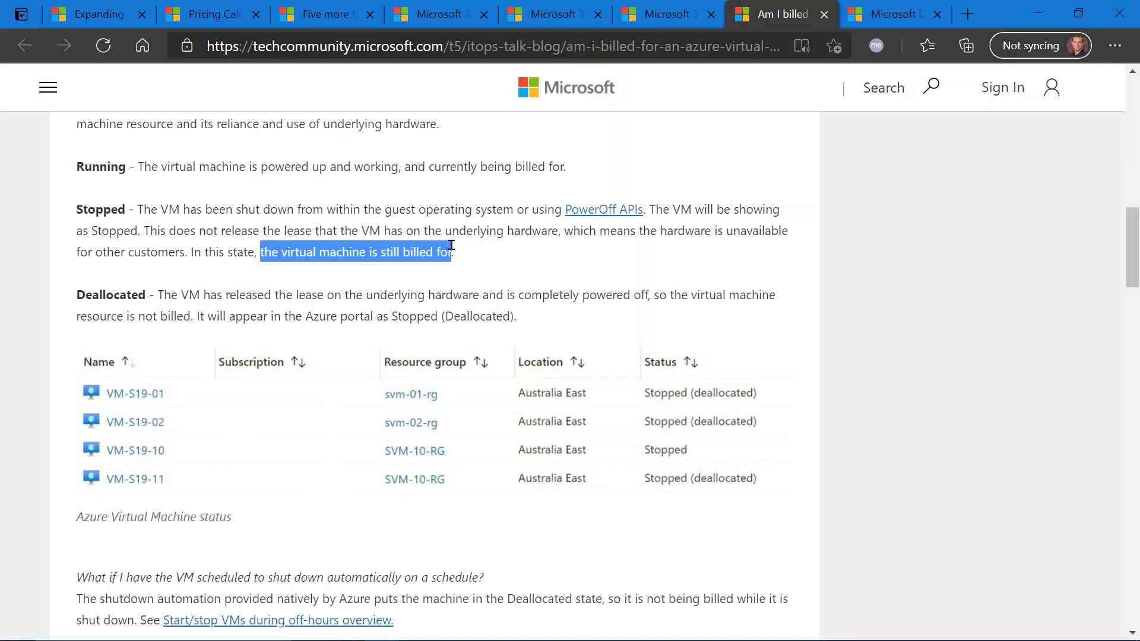
left_click(208, 287)
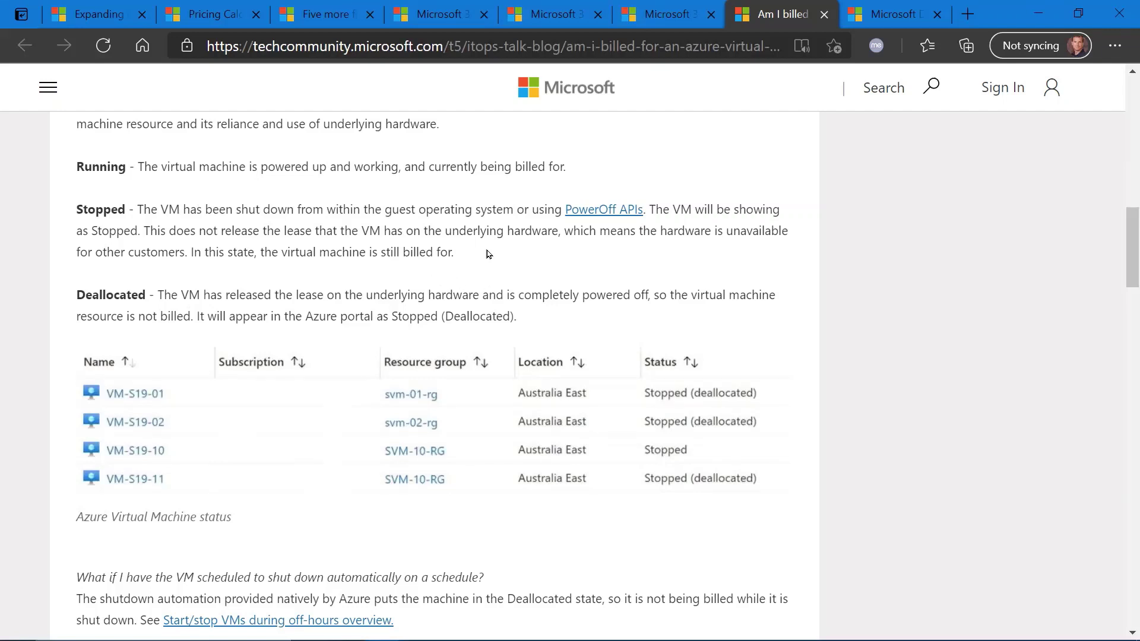
scroll(473, 240, "down", 1)
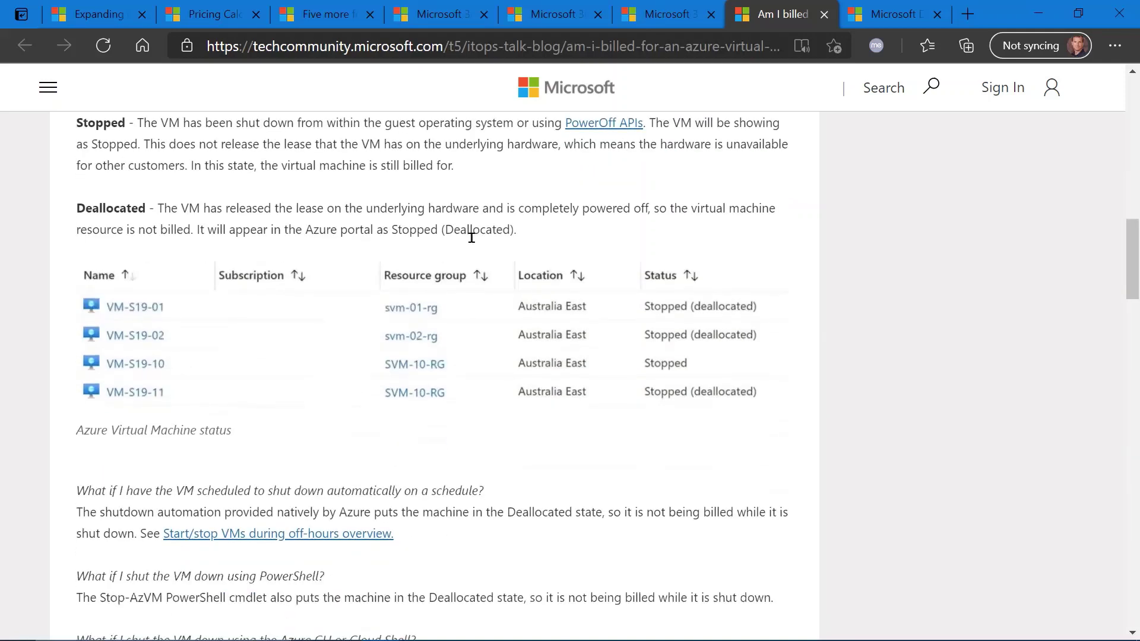
scroll(473, 239, "up", 1)
scroll(473, 240, "up", 1)
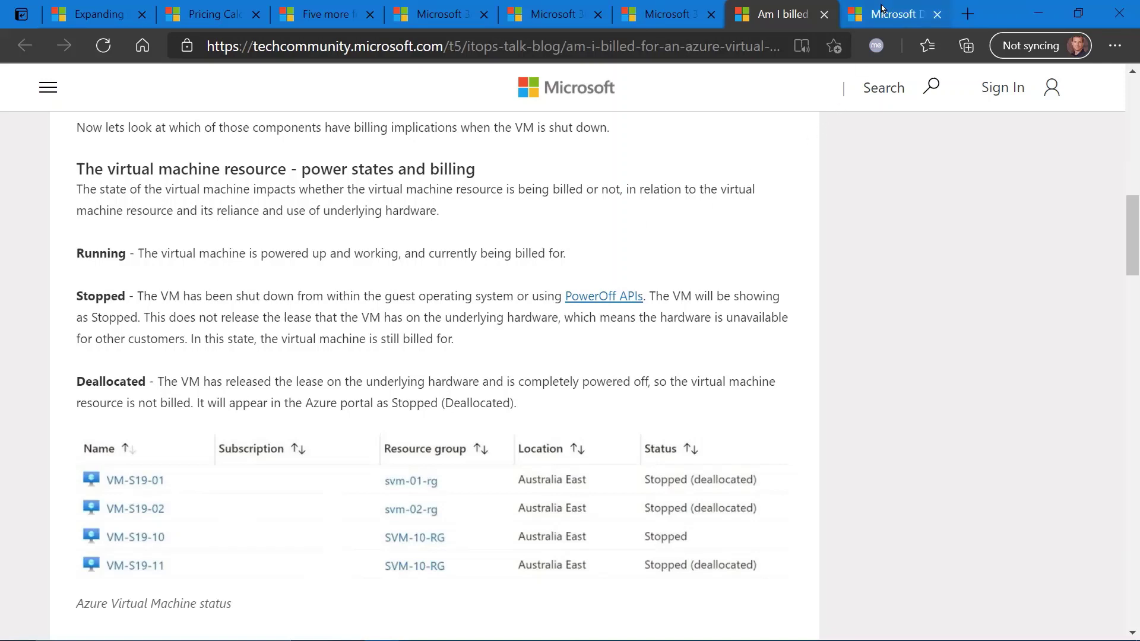
- Bring up the Tech Community post on Defender Security Insights and Secure Score in Sentinel
left_click(908, 14)
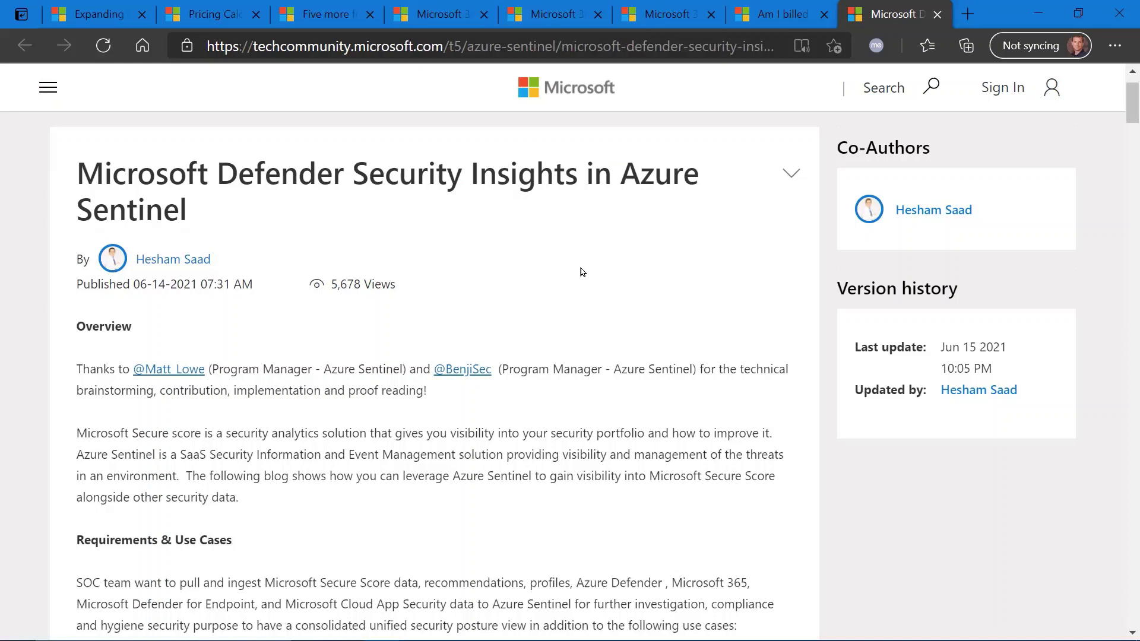
scroll(518, 471, "down", 2)
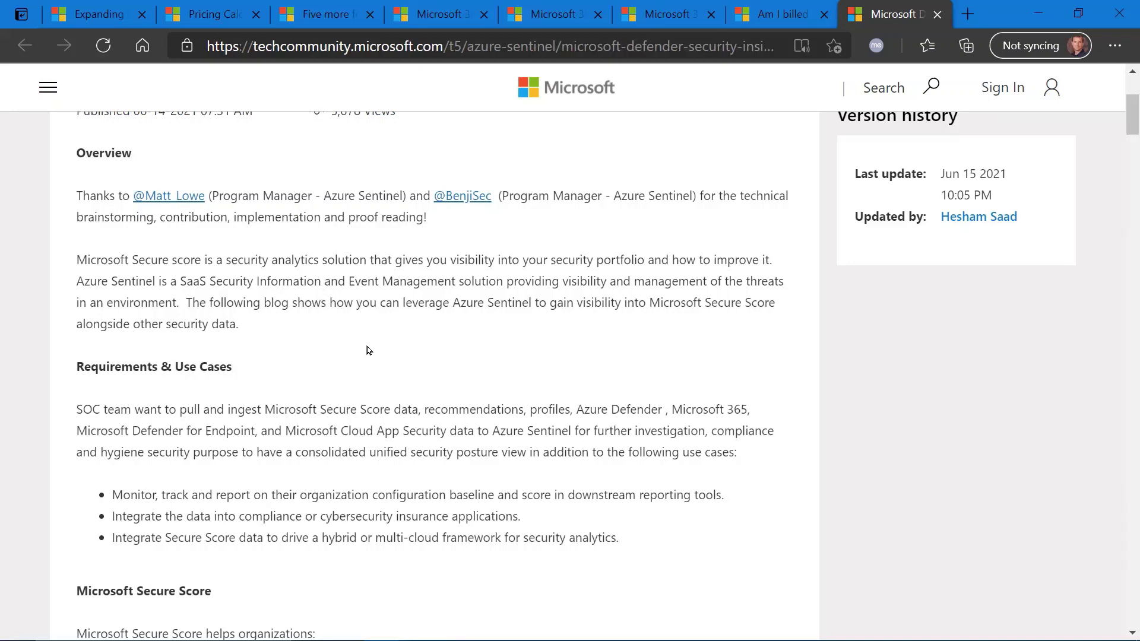
scroll(452, 306, "down", 2)
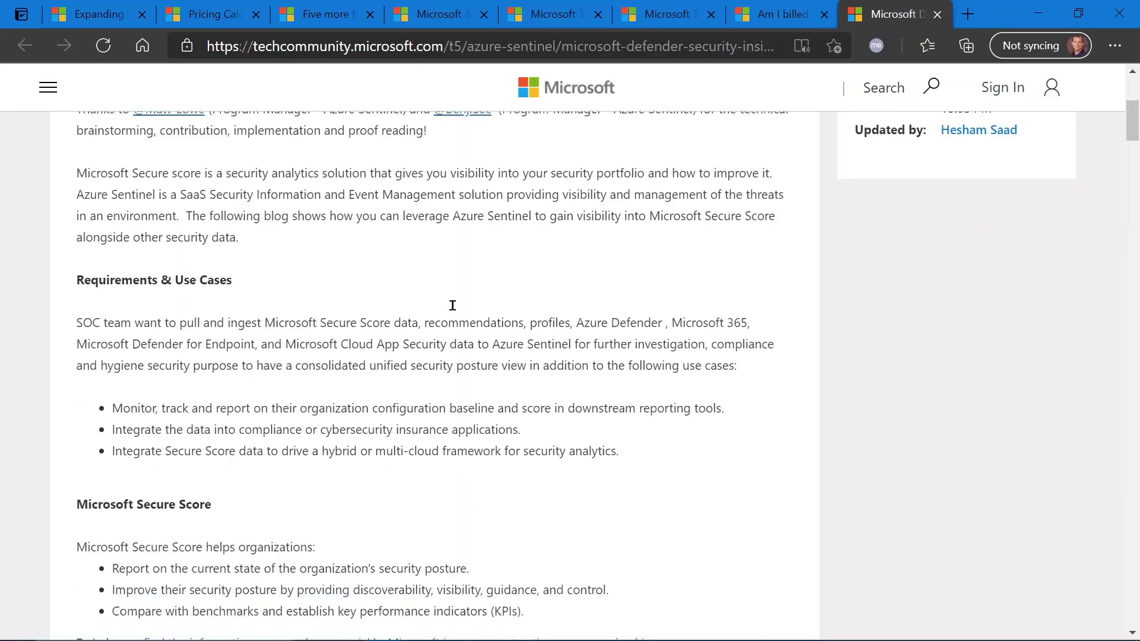
scroll(452, 311, "down", 1)
scroll(452, 310, "up", 1)
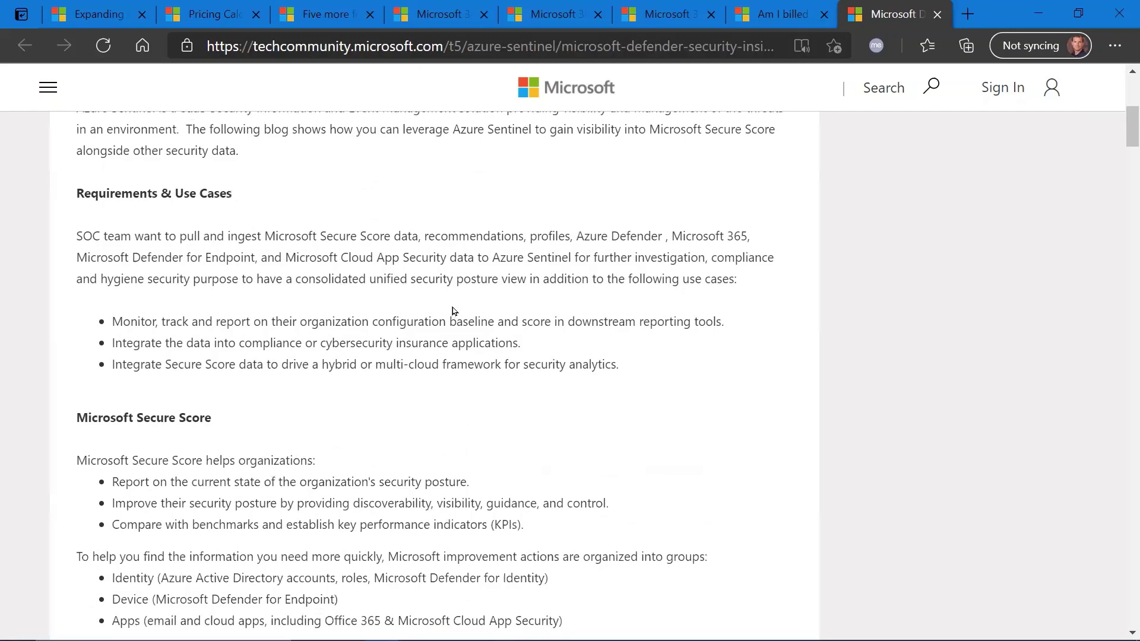
scroll(453, 311, "down", 2)
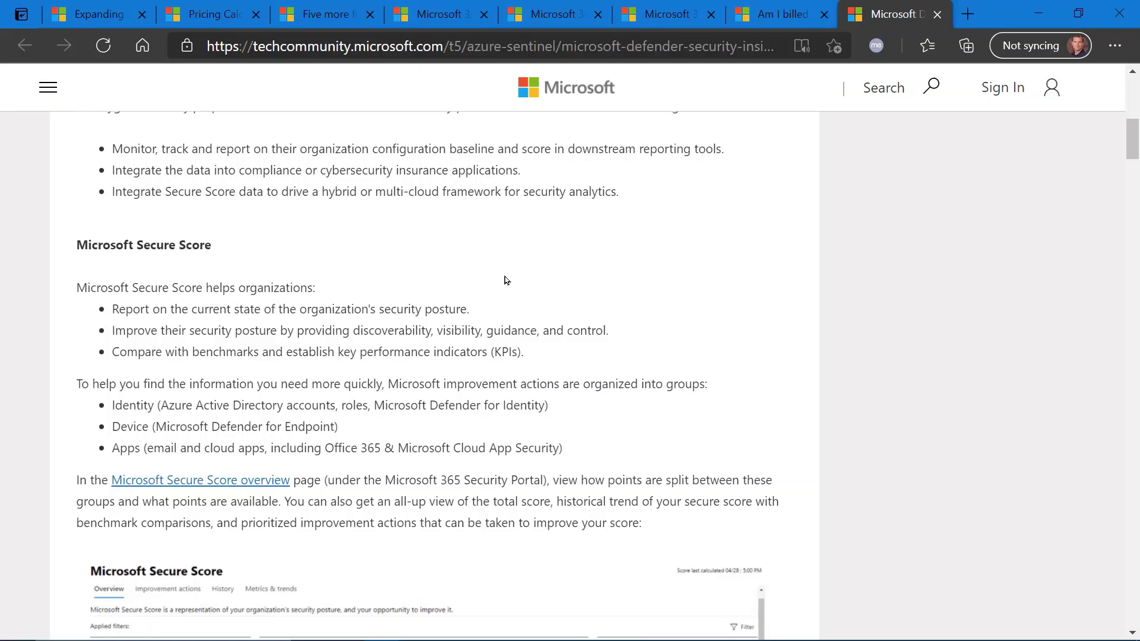
scroll(504, 280, "down", 1)
scroll(516, 262, "down", 1)
scroll(517, 257, "down", 1)
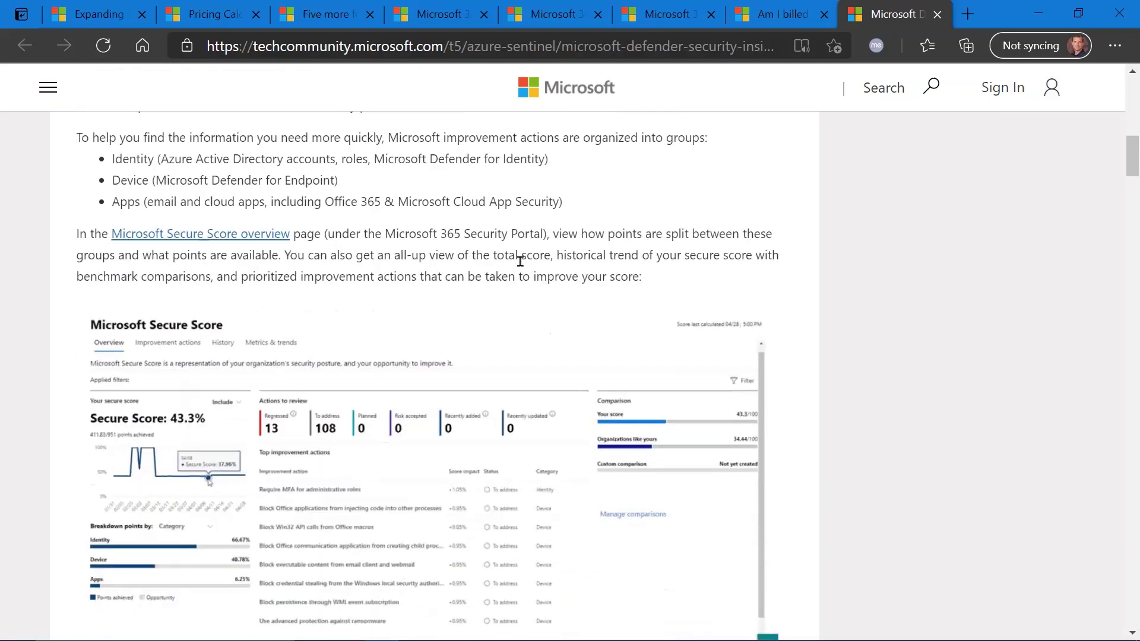
scroll(521, 258, "down", 2)
scroll(508, 263, "down", 3)
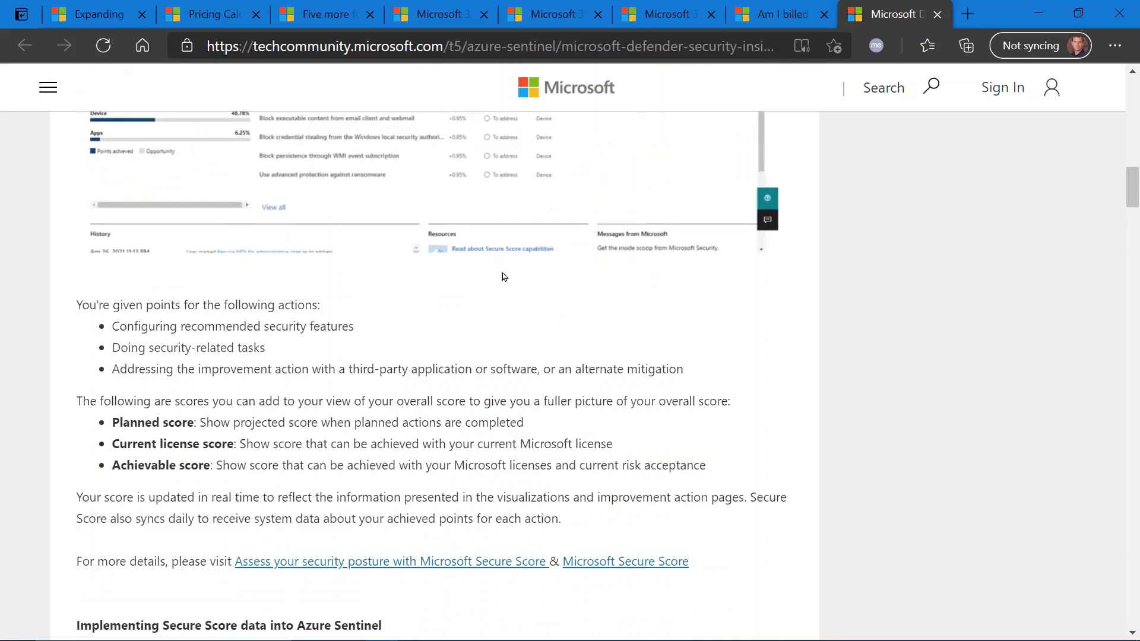
scroll(556, 293, "down", 3)
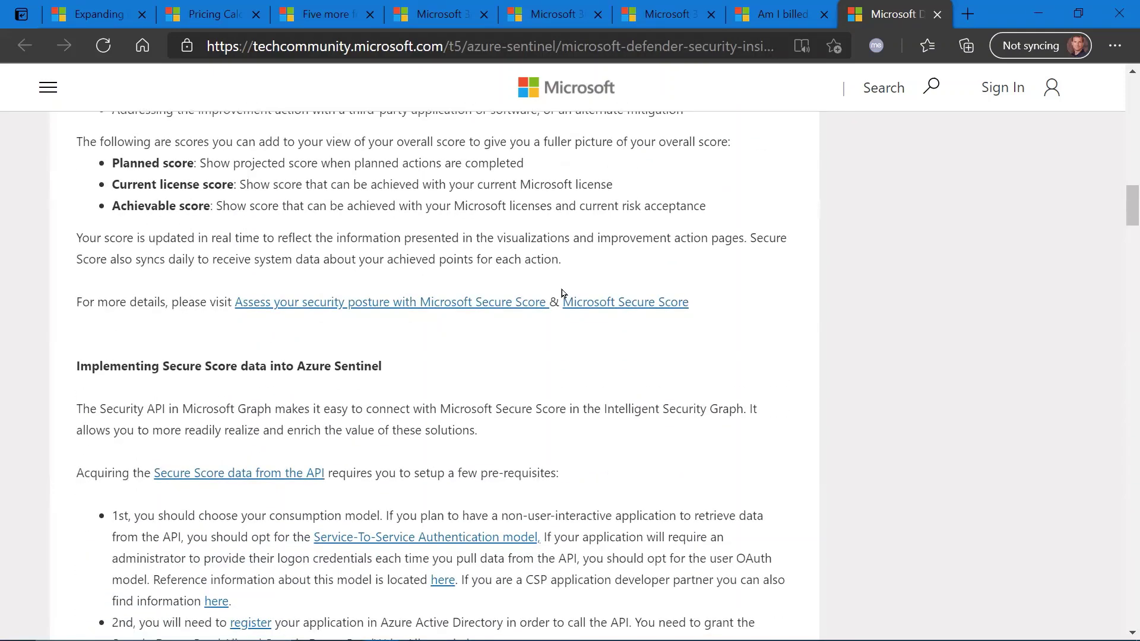
scroll(562, 295, "down", 2)
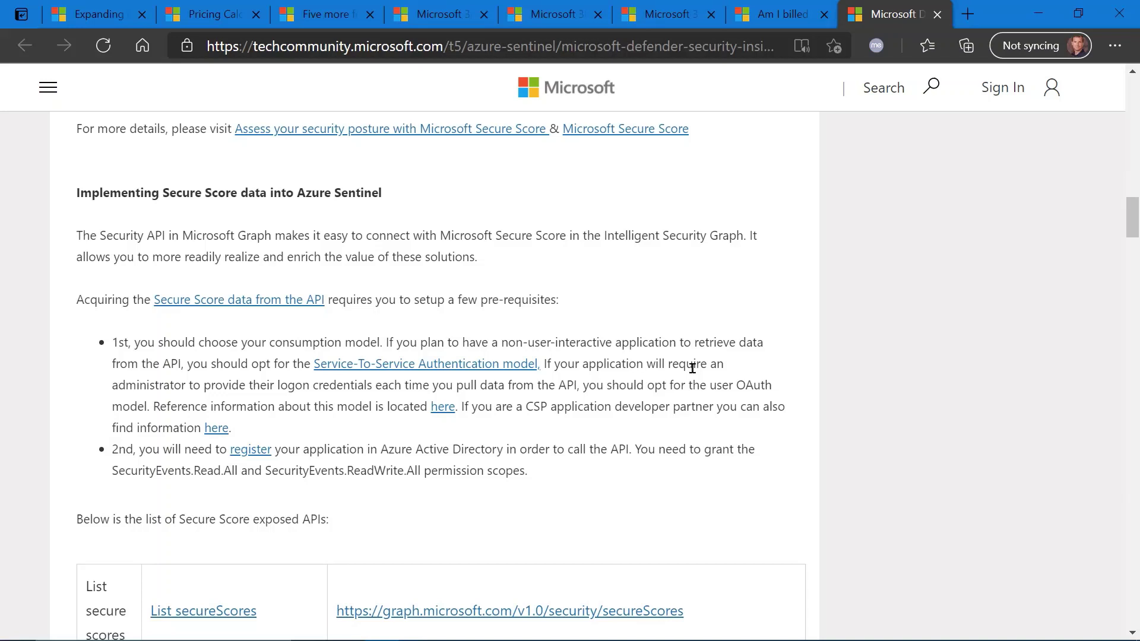
scroll(692, 367, "down", 1)
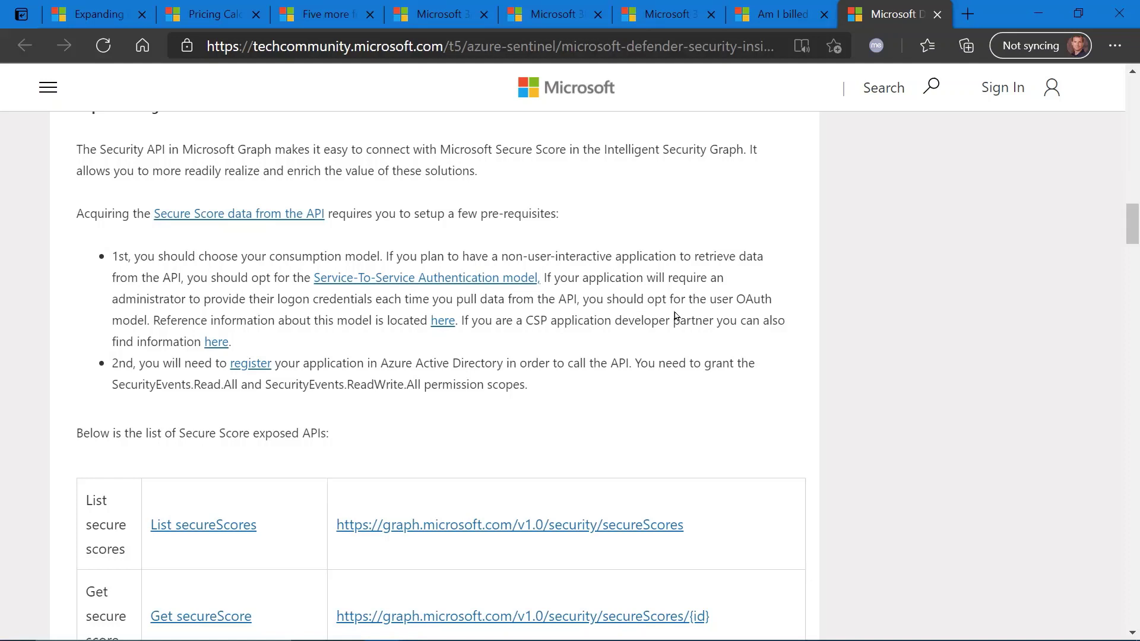
scroll(712, 319, "down", 1)
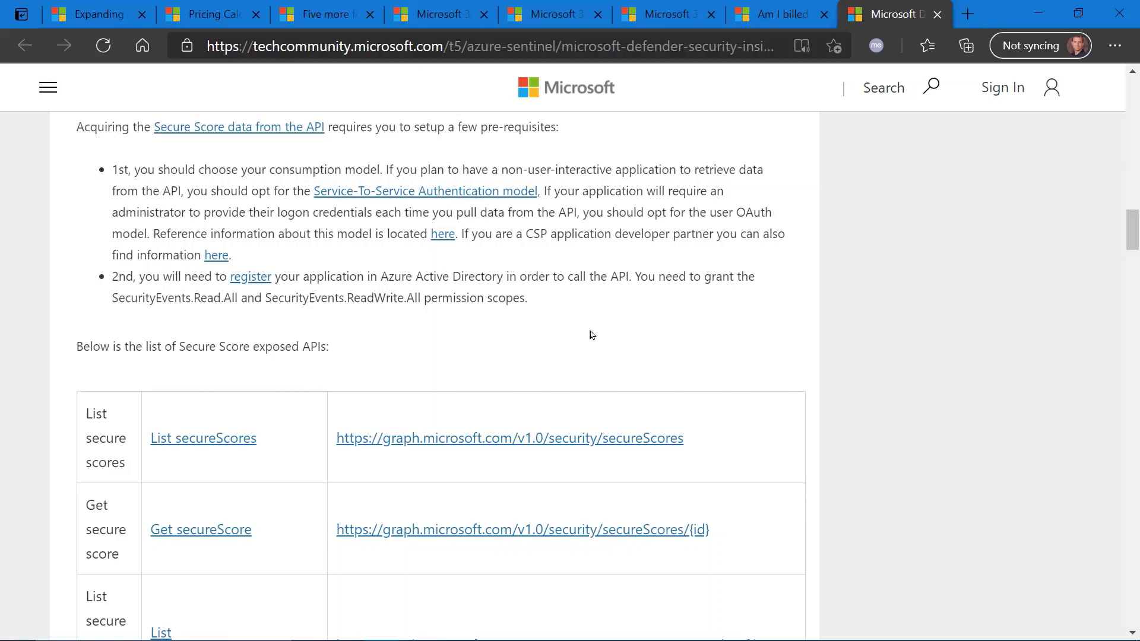
scroll(648, 322, "down", 2)
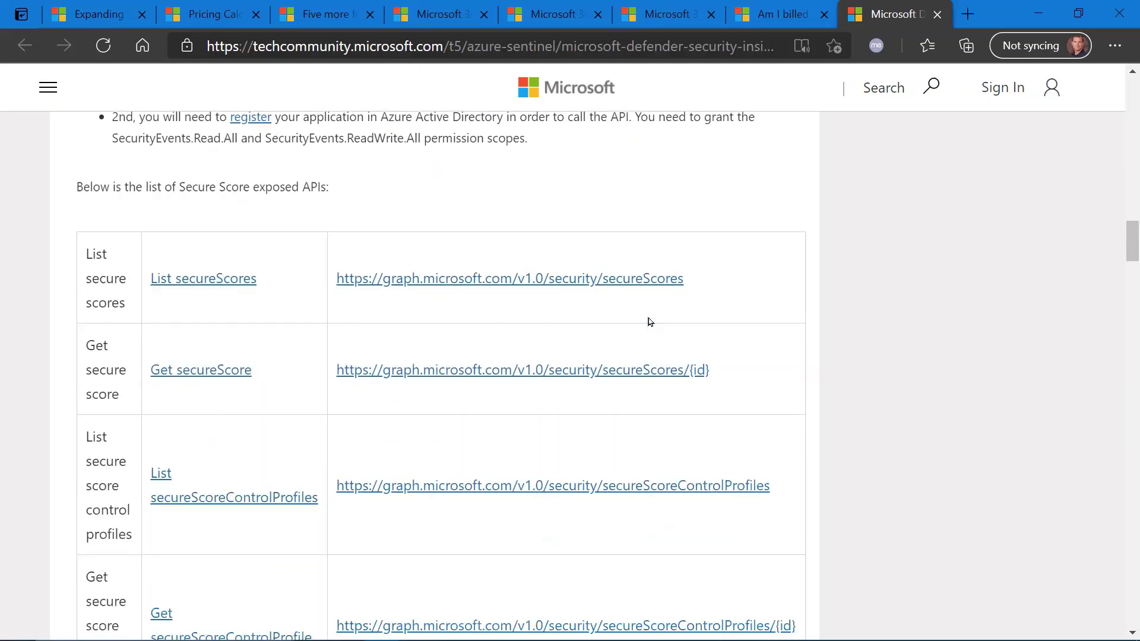
scroll(648, 321, "down", 1)
scroll(648, 322, "down", 2)
scroll(648, 321, "down", 1)
scroll(649, 322, "down", 1)
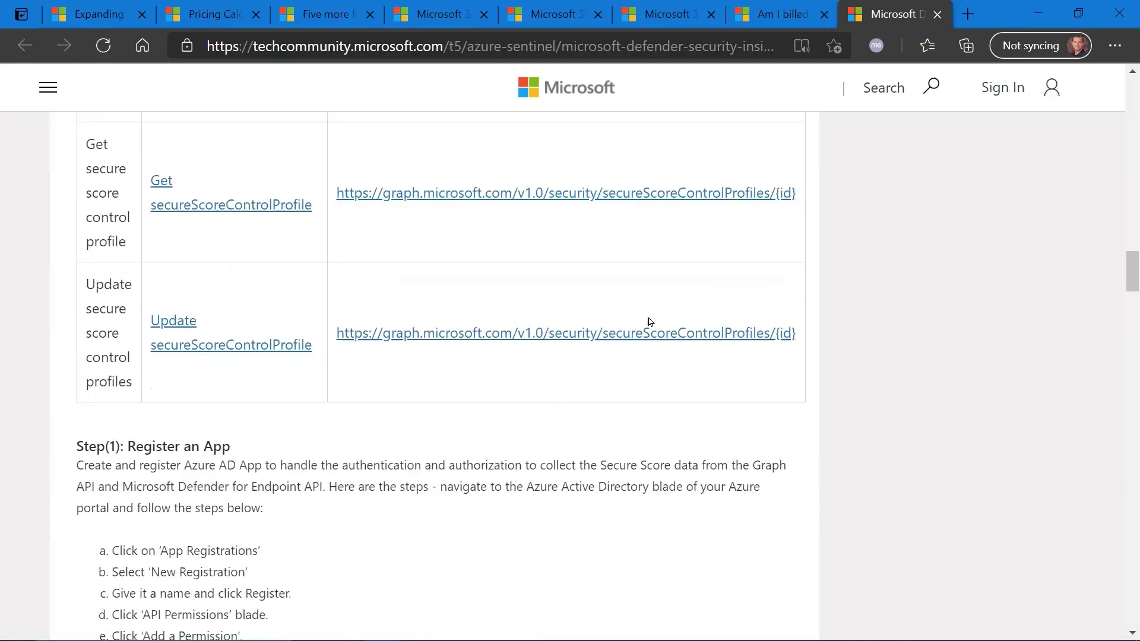
scroll(655, 316, "down", 1)
scroll(657, 321, "down", 2)
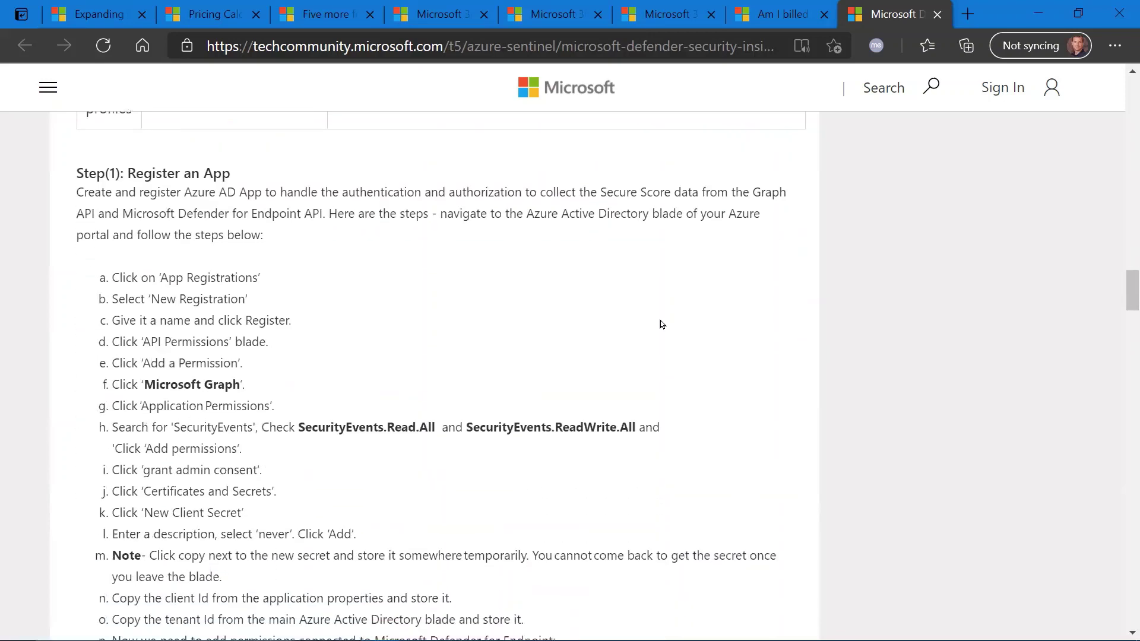
scroll(321, 309, "down", 2)
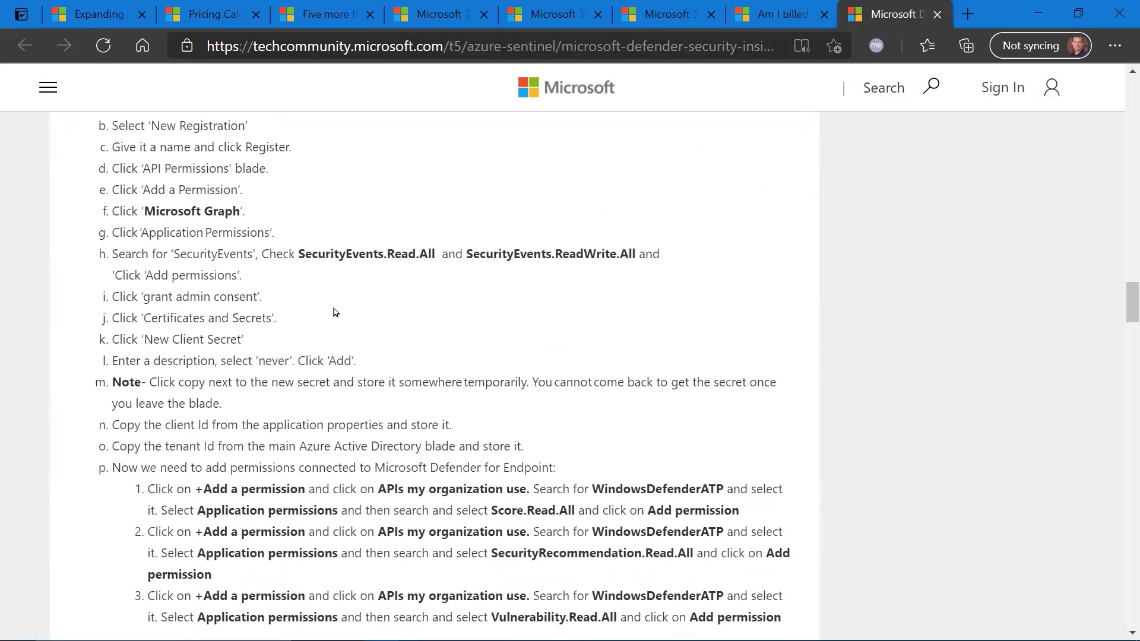
scroll(334, 310, "down", 4)
scroll(343, 309, "down", 4)
scroll(343, 308, "down", 2)
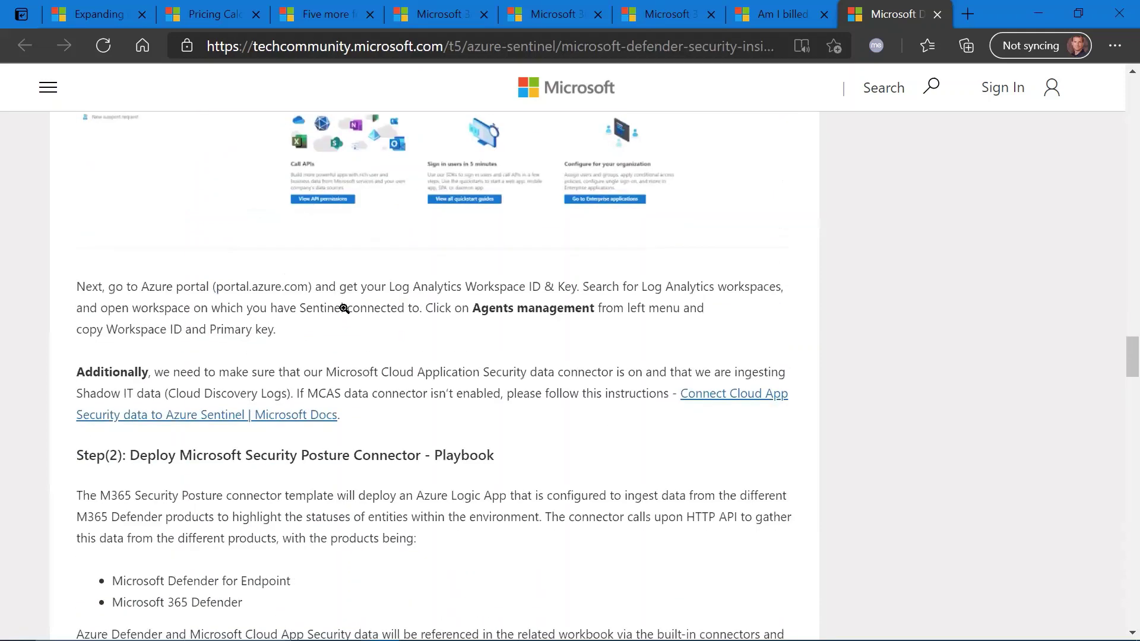
scroll(332, 343, "down", 2)
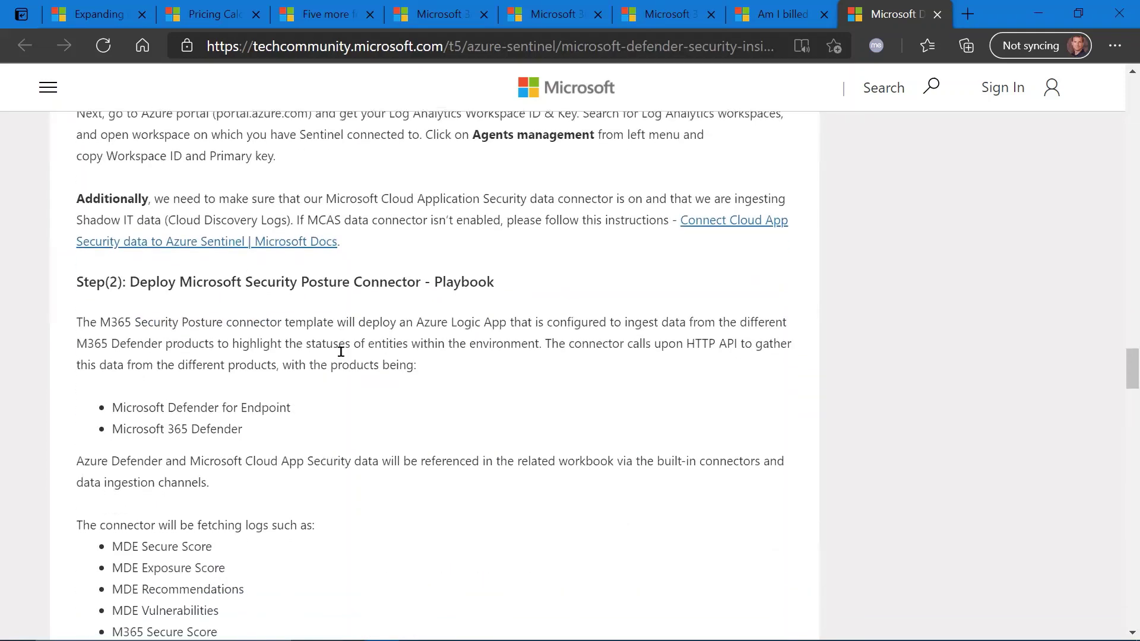
scroll(342, 354, "down", 1)
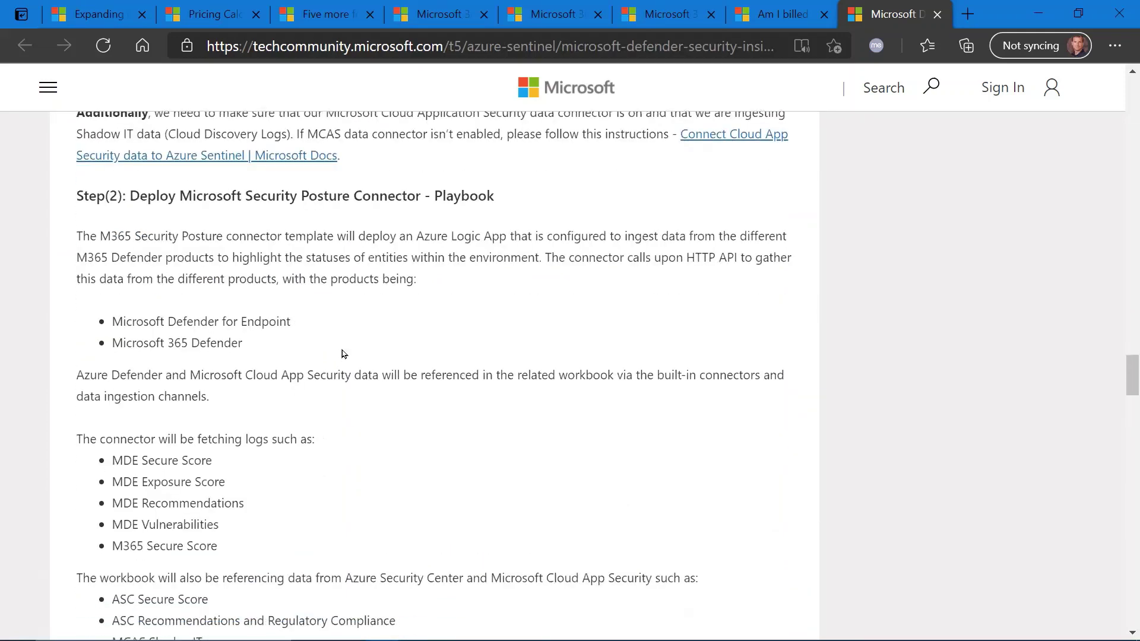